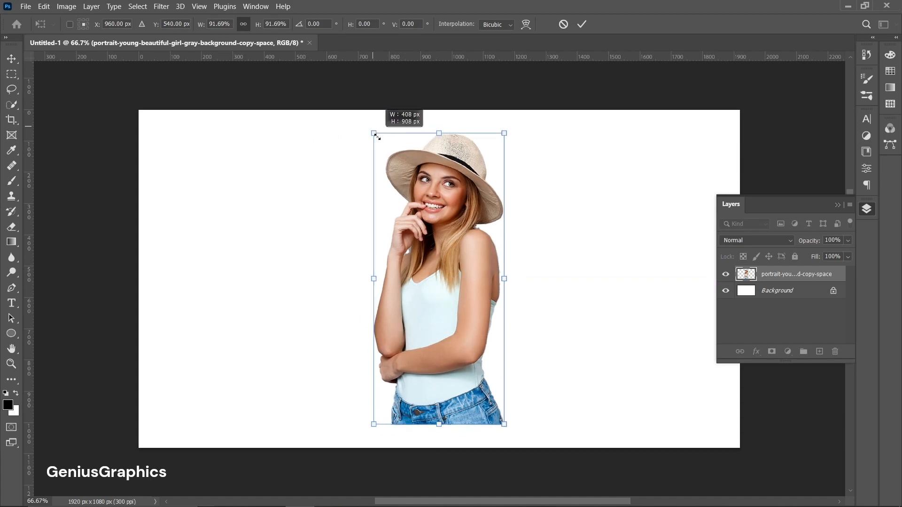
Step: Finish placing the scaled-down cutout of the woman at the canvas centre and add an empty layer above the Background
{"action": "mouse_move", "coordinate": [437, 267]}
{"action": "left_mouse_down"}
{"action": "mouse_move", "coordinate": [437, 256]}
{"action": "mouse_move", "coordinate": [438, 265]}
{"action": "left_mouse_up"}
{"action": "key", "text": "Return"}
{"action": "left_click", "coordinate": [785, 291]}
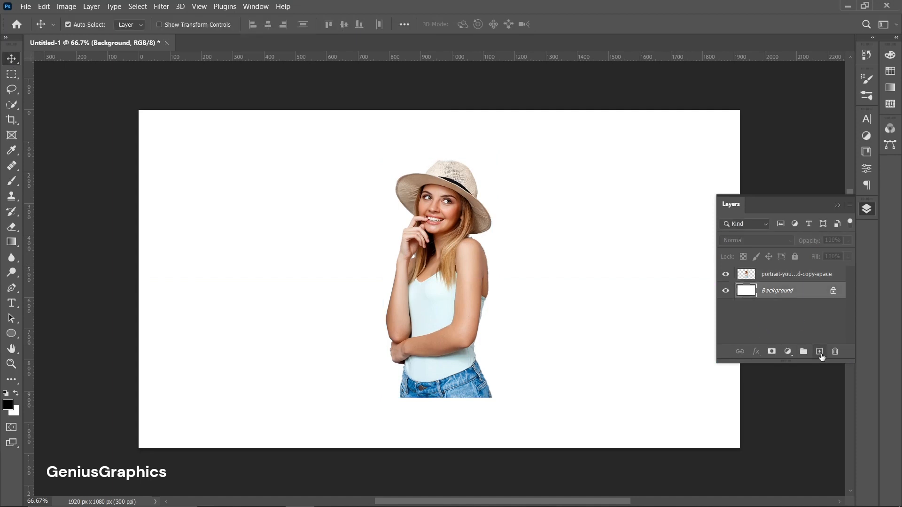
{"action": "left_click", "coordinate": [820, 352]}
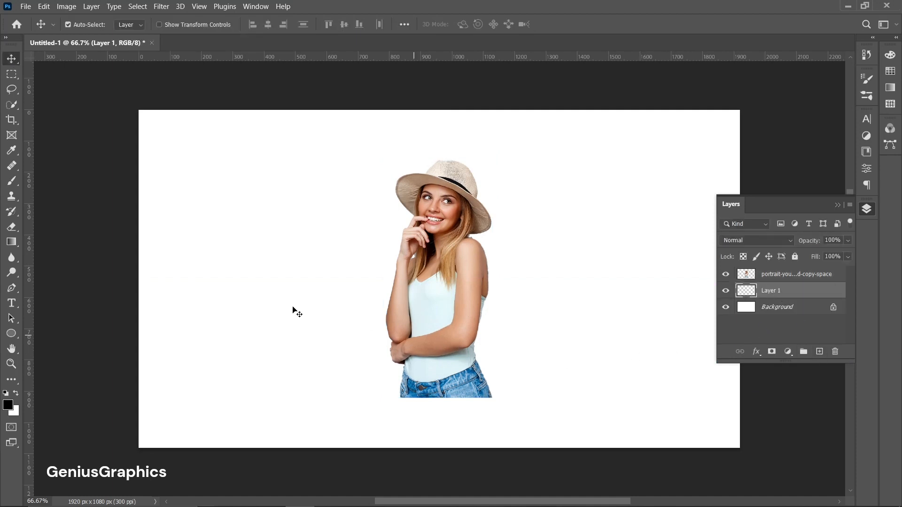
Step: Draw a large, nearly circular elliptical marquee selection around the woman's head and torso
{"action": "left_click", "coordinate": [11, 74]}
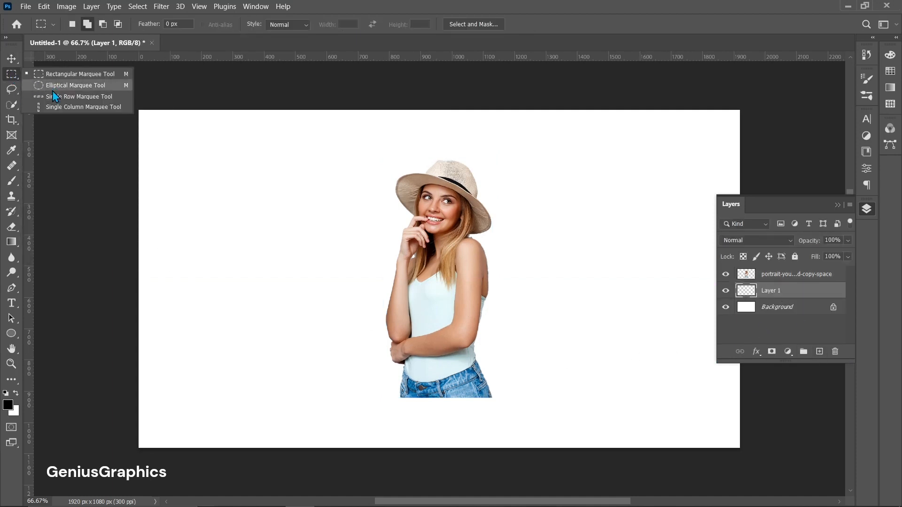
{"action": "left_click", "coordinate": [66, 85]}
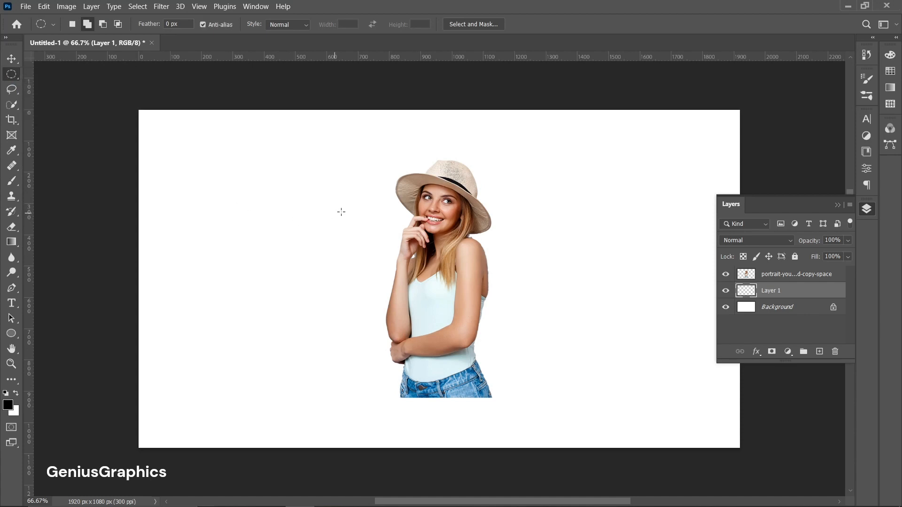
{"action": "left_click_drag", "start_coordinate": [361, 147], "coordinate": [555, 332]}
{"action": "key", "text": "v"}
Step: Fill the elliptical selection with a Solid Color fill layer in yellow FFC80B
{"action": "left_click", "coordinate": [787, 351]}
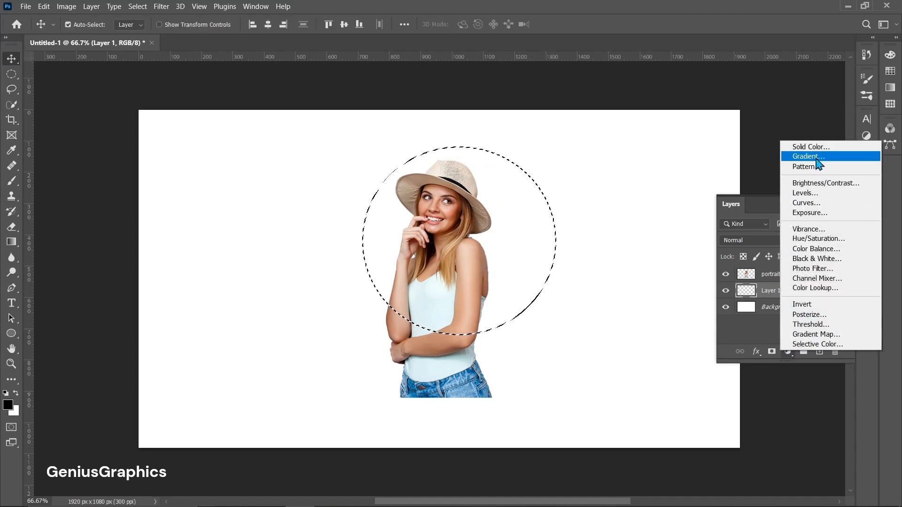
{"action": "left_click", "coordinate": [813, 146]}
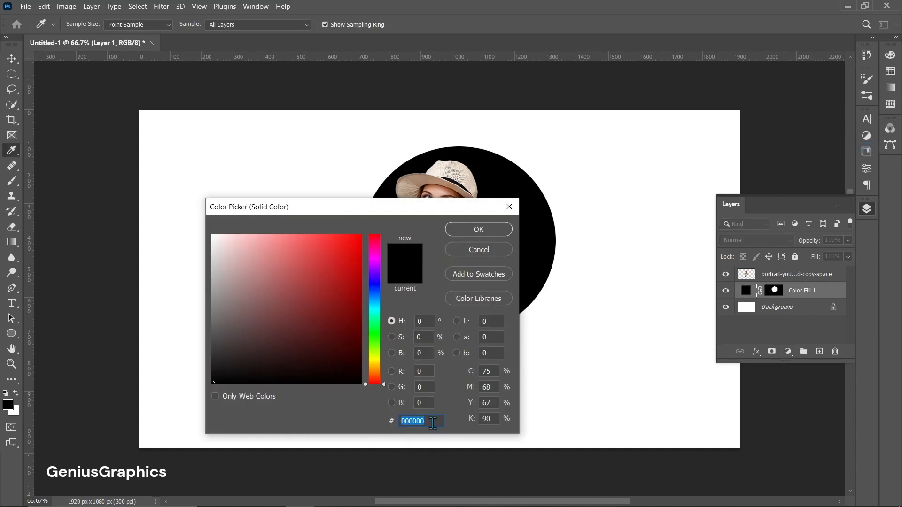
{"action": "type", "text": "FFC80B"}
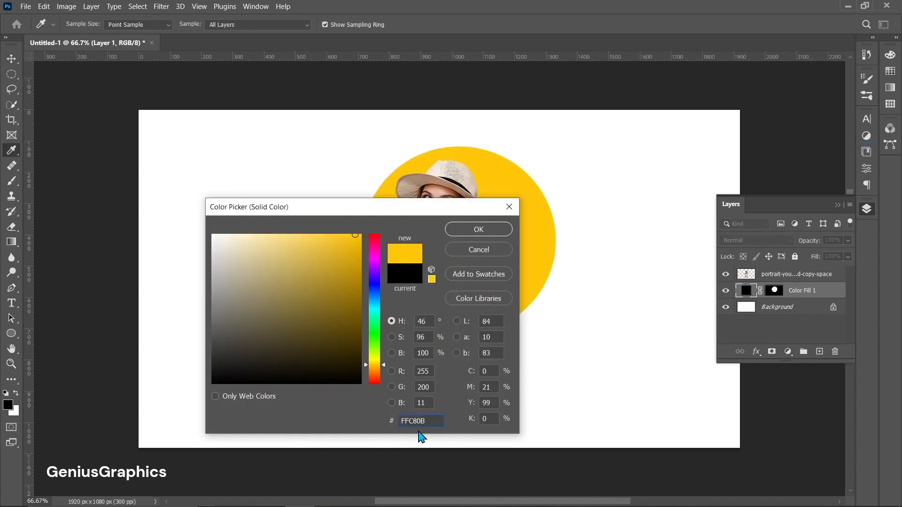
{"action": "left_click", "coordinate": [483, 231]}
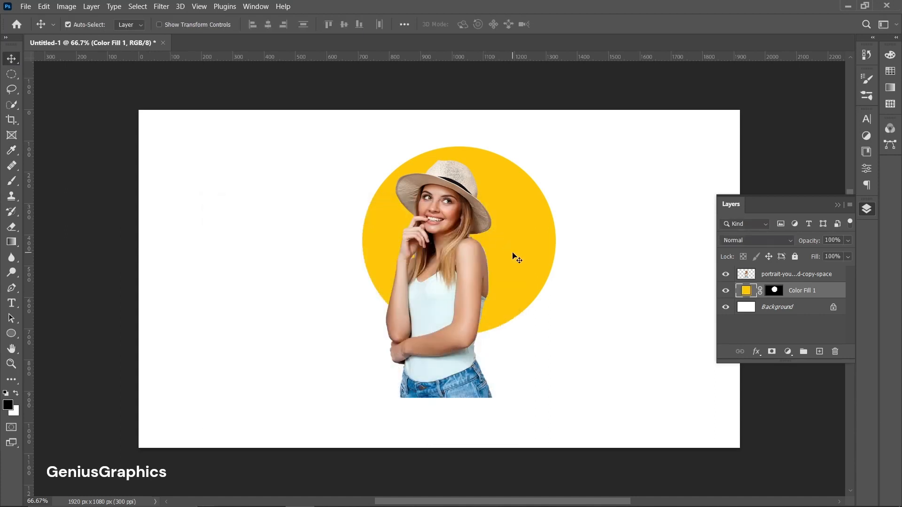
Step: Reposition the woman and the yellow circle so the circle sits horizontally centred on the canvas behind her head and torso
{"action": "left_click_drag", "start_coordinate": [441, 314], "coordinate": [441, 305]}
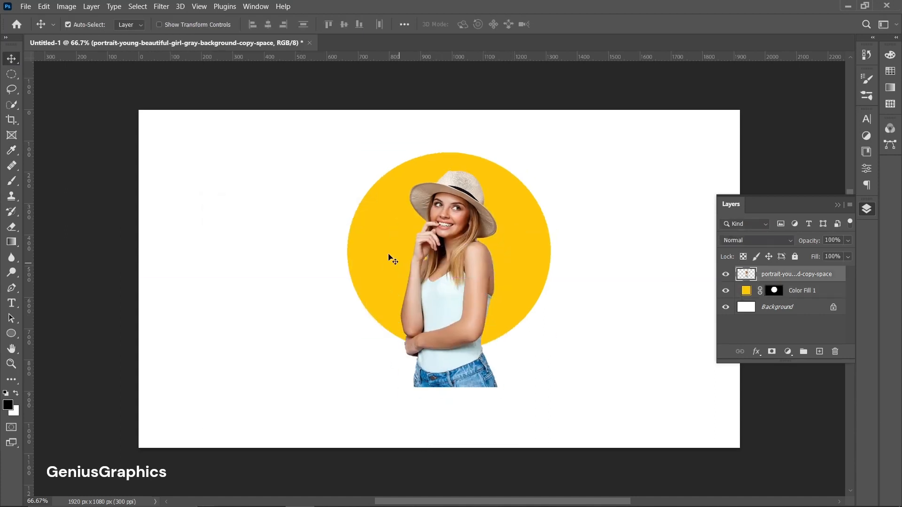
{"action": "mouse_move", "coordinate": [393, 260]}
{"action": "left_mouse_down"}
{"action": "mouse_move", "coordinate": [379, 241]}
{"action": "mouse_move", "coordinate": [383, 248]}
{"action": "left_mouse_up"}
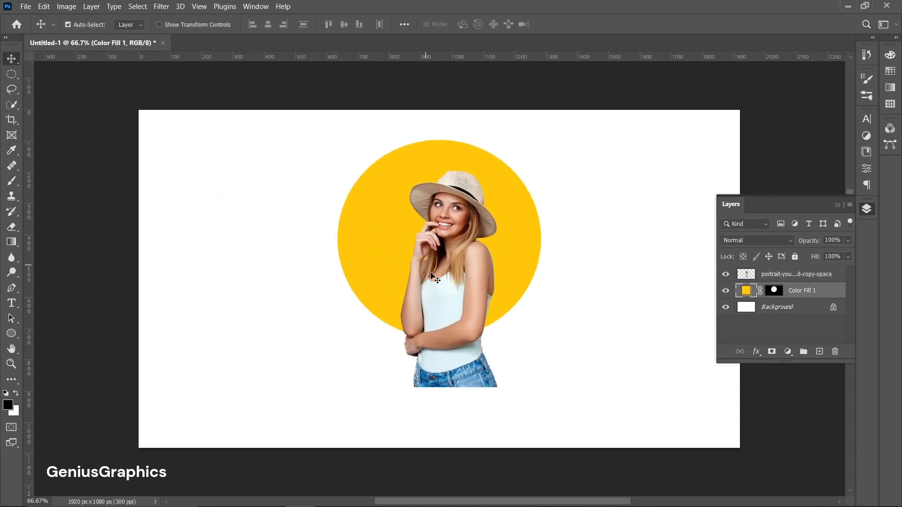
{"action": "left_click_drag", "start_coordinate": [455, 303], "coordinate": [460, 303]}
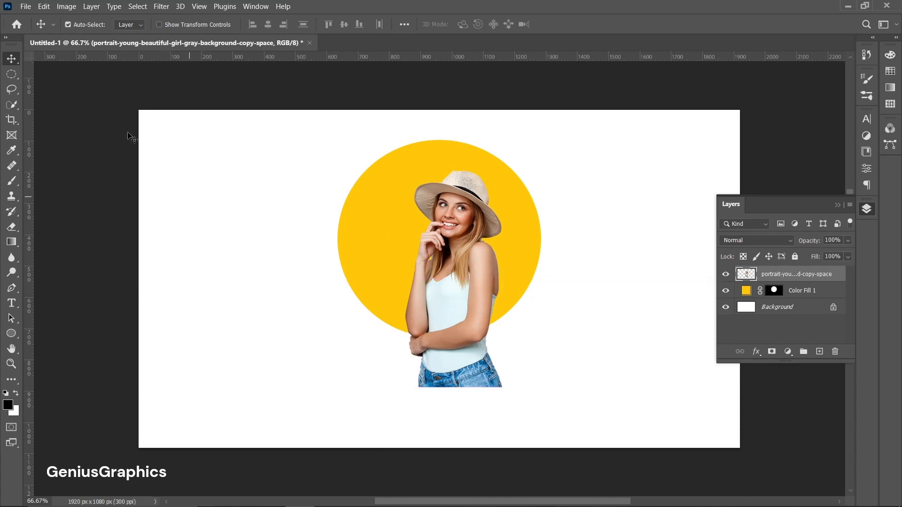
Step: Place the HIBISCUS copy image from the COLLAGE folder as an embedded object
{"action": "left_click", "coordinate": [26, 6]}
{"action": "left_click", "coordinate": [80, 221]}
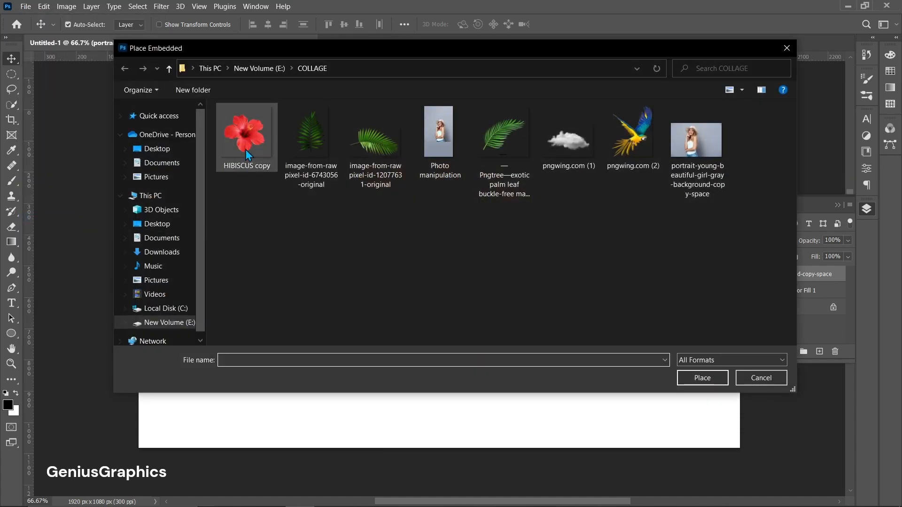
{"action": "left_click", "coordinate": [246, 149]}
{"action": "left_click", "coordinate": [703, 378]}
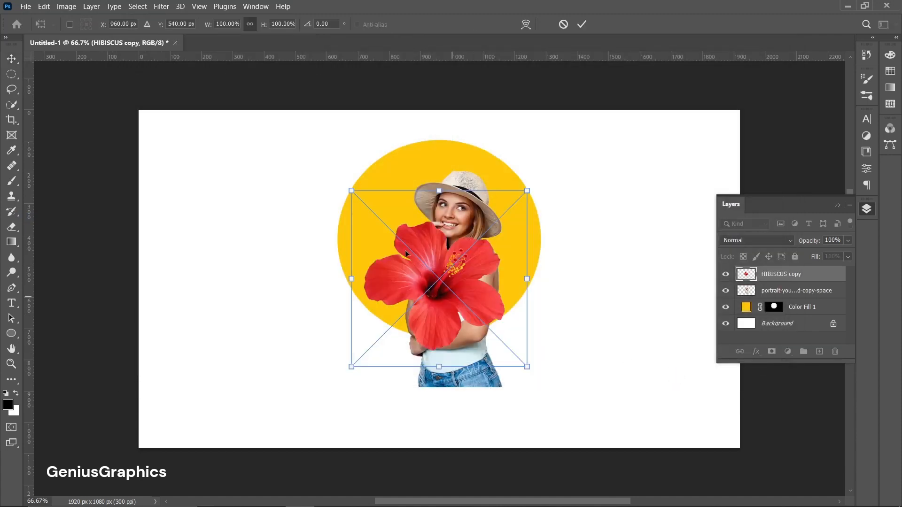
Step: Scale the hibiscus to about 71% and position it over the right side of the woman's waist
{"action": "left_click_drag", "start_coordinate": [352, 191], "coordinate": [392, 236]}
{"action": "left_click_drag", "start_coordinate": [478, 316], "coordinate": [520, 384]}
{"action": "left_click_drag", "start_coordinate": [570, 437], "coordinate": [561, 428]}
{"action": "left_click_drag", "start_coordinate": [502, 370], "coordinate": [506, 367]}
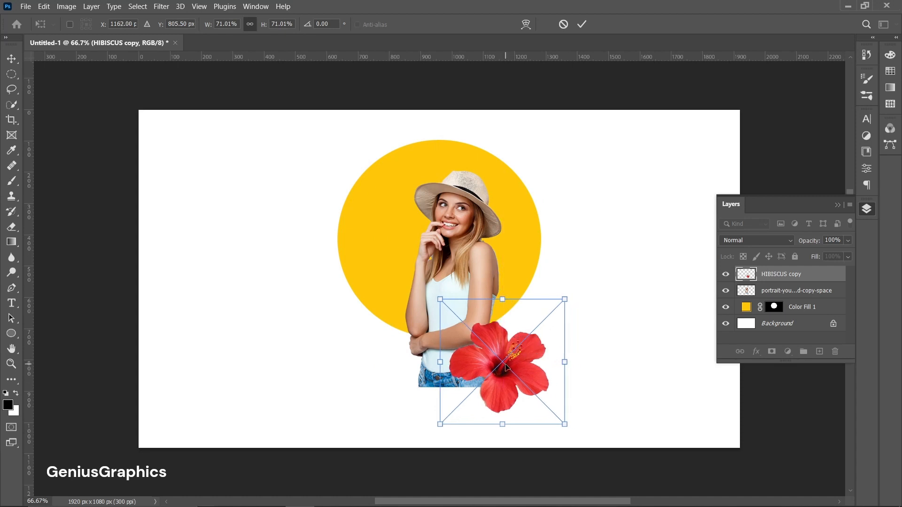
{"action": "key", "text": "Return"}
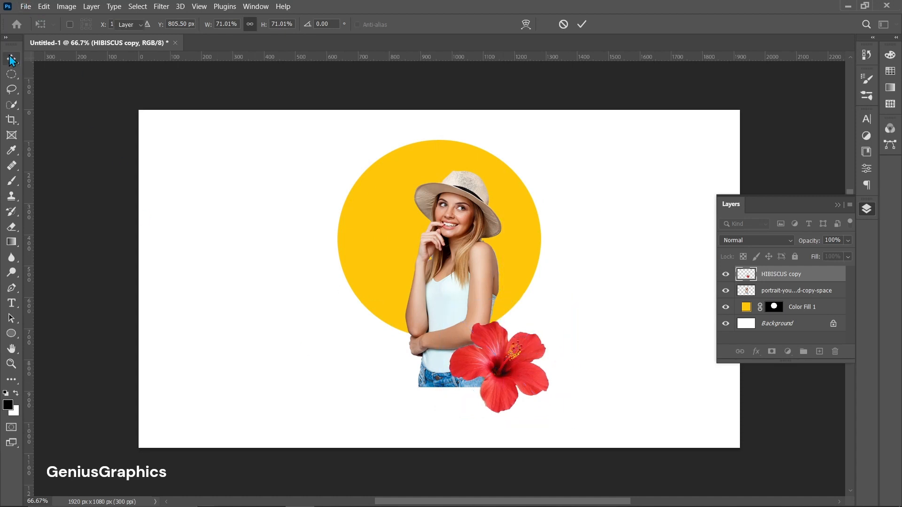
Step: Place image-from-rawpixel-id-6743056-original as an embedded object and move its layer below the portrait layer
{"action": "left_click", "coordinate": [25, 7]}
{"action": "left_click", "coordinate": [86, 219]}
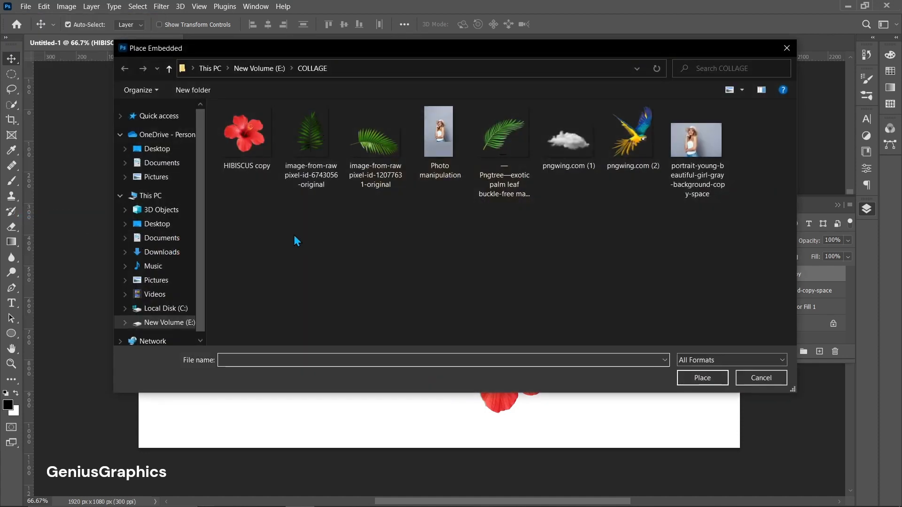
{"action": "left_click", "coordinate": [308, 141]}
{"action": "key", "text": "Return"}
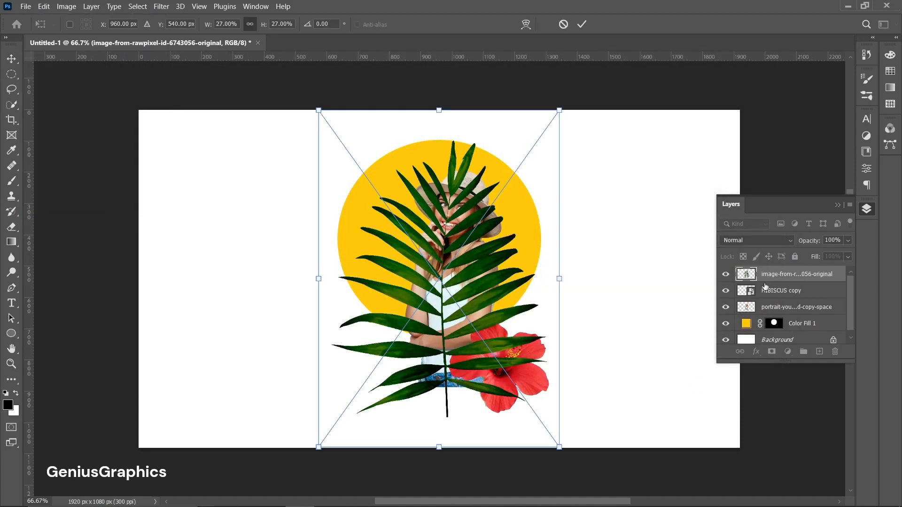
{"action": "key", "text": "Return"}
{"action": "left_click_drag", "start_coordinate": [777, 275], "coordinate": [776, 314]}
Step: Scale down the palm leaf, tilt it to the left and position it behind the woman's left side
{"action": "left_click_drag", "start_coordinate": [405, 281], "coordinate": [347, 251]}
{"action": "key", "text": "ctrl+t"}
{"action": "left_click_drag", "start_coordinate": [254, 80], "coordinate": [324, 180]}
{"action": "left_click_drag", "start_coordinate": [379, 264], "coordinate": [329, 222]}
{"action": "left_click_drag", "start_coordinate": [438, 366], "coordinate": [466, 305]}
{"action": "left_click_drag", "start_coordinate": [383, 255], "coordinate": [414, 284]}
{"action": "left_click_drag", "start_coordinate": [237, 191], "coordinate": [226, 218]}
{"action": "left_click_drag", "start_coordinate": [382, 257], "coordinate": [346, 256]}
Step: Warp the left palm leaf into a gentle curve and apply the transformation
{"action": "right_click", "coordinate": [379, 259]}
{"action": "left_click", "coordinate": [451, 329]}
{"action": "left_click_drag", "start_coordinate": [333, 158], "coordinate": [390, 155]}
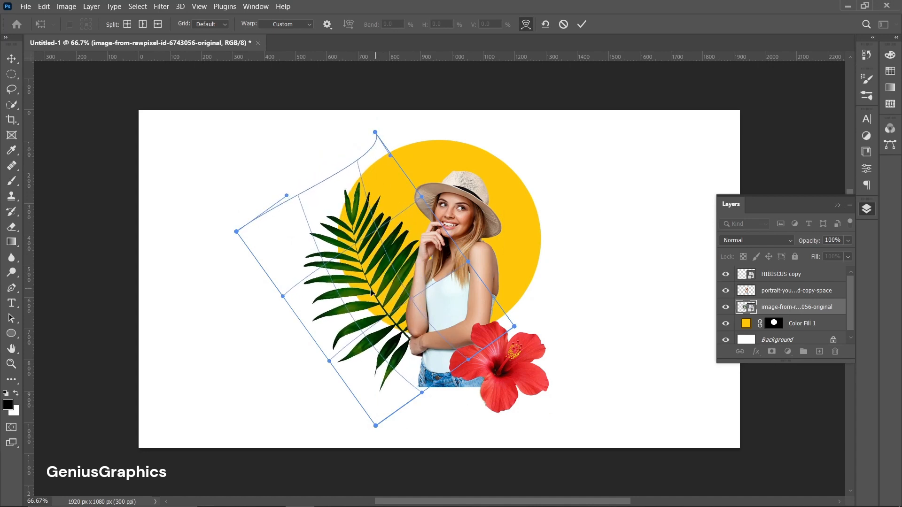
{"action": "left_click_drag", "start_coordinate": [433, 293], "coordinate": [427, 319]}
{"action": "left_click_drag", "start_coordinate": [465, 350], "coordinate": [437, 315]}
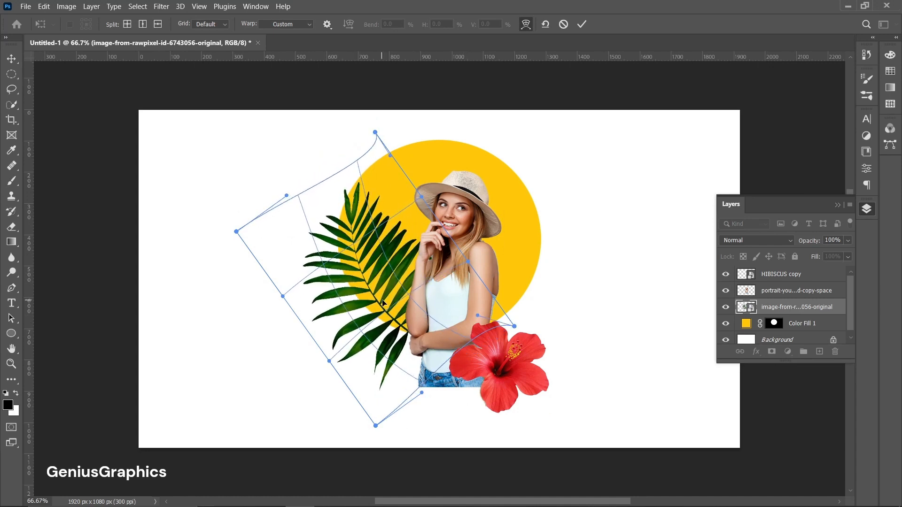
{"action": "left_click_drag", "start_coordinate": [355, 200], "coordinate": [357, 198]}
{"action": "left_click", "coordinate": [11, 59]}
Step: Nudge the left palm leaf up and to the right, and fine-tune the positions of the woman and the hibiscus
{"action": "left_click_drag", "start_coordinate": [384, 284], "coordinate": [390, 277]}
{"action": "left_click_drag", "start_coordinate": [441, 302], "coordinate": [437, 302]}
{"action": "left_click_drag", "start_coordinate": [507, 374], "coordinate": [508, 374]}
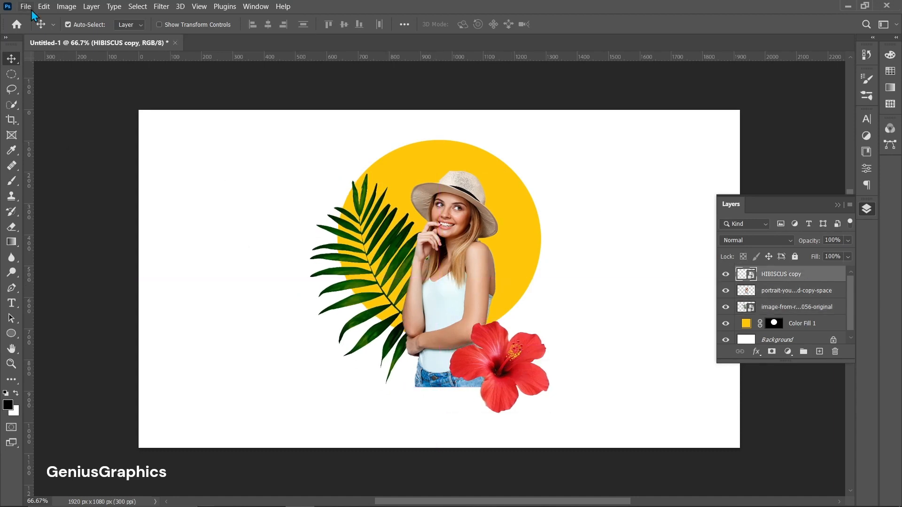
Step: Place image-from-rawpixel-id-12077631-original from the COLLAGE folder as an embedded object
{"action": "left_click", "coordinate": [26, 7]}
{"action": "left_click", "coordinate": [63, 222]}
{"action": "left_click", "coordinate": [376, 136]}
{"action": "left_click", "coordinate": [699, 378]}
Step: Shrink the second palm leaf into the canvas's lower-right area and move its layer below the portrait layer
{"action": "left_click_drag", "start_coordinate": [154, 111], "coordinate": [475, 375]}
{"action": "left_click_drag", "start_coordinate": [617, 385], "coordinate": [599, 377]}
{"action": "key", "text": "Return"}
{"action": "left_click_drag", "start_coordinate": [790, 275], "coordinate": [787, 314]}
Step: Scale the second palm leaf to about 8.8%, rotate it about 11° and move it behind the hibiscus
{"action": "left_click_drag", "start_coordinate": [622, 381], "coordinate": [610, 381]}
{"action": "key", "text": "ctrl+t"}
{"action": "left_click_drag", "start_coordinate": [487, 308], "coordinate": [541, 340]}
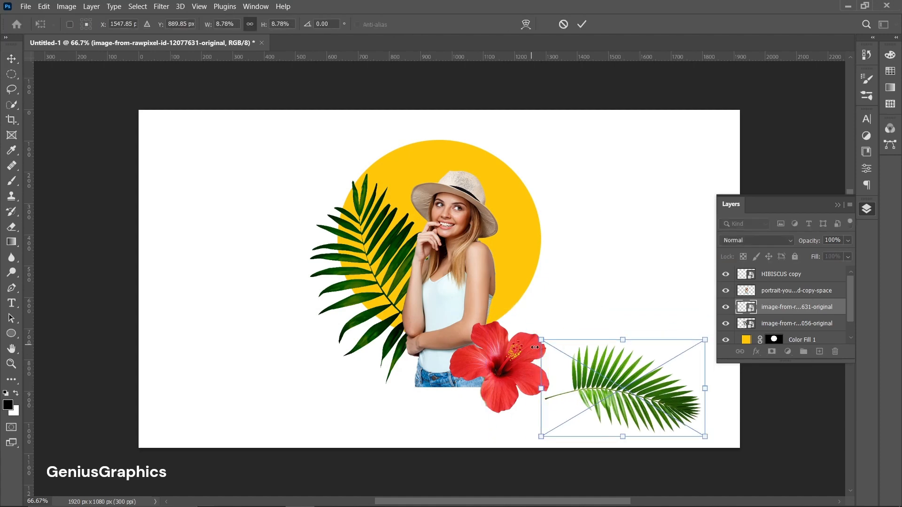
{"action": "left_click_drag", "start_coordinate": [620, 390], "coordinate": [527, 368]}
{"action": "left_click_drag", "start_coordinate": [623, 321], "coordinate": [629, 342]}
{"action": "mouse_move", "coordinate": [573, 379]}
{"action": "left_mouse_down"}
{"action": "mouse_move", "coordinate": [555, 381]}
{"action": "mouse_move", "coordinate": [566, 379]}
{"action": "left_mouse_up"}
Step: Warp the palm leaf behind the hibiscus so its tip bends slightly, and apply the transformation
{"action": "right_click", "coordinate": [565, 394]}
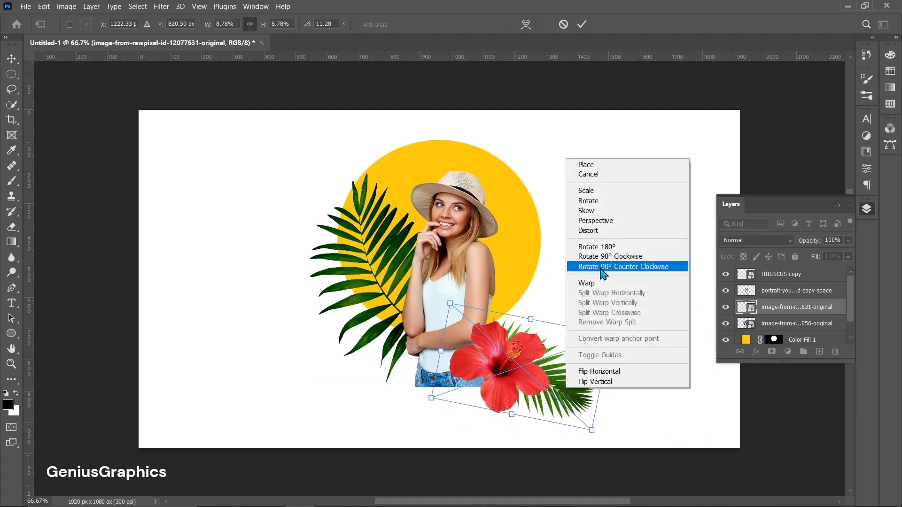
{"action": "left_click", "coordinate": [588, 232]}
{"action": "left_click_drag", "start_coordinate": [589, 413], "coordinate": [582, 405]}
{"action": "left_click_drag", "start_coordinate": [471, 340], "coordinate": [473, 354]}
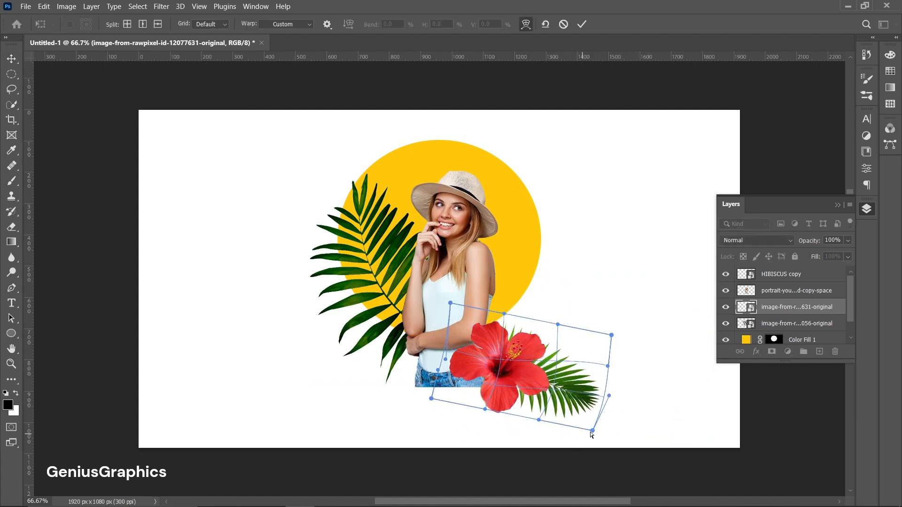
{"action": "left_click_drag", "start_coordinate": [591, 404], "coordinate": [586, 408]}
{"action": "left_click_drag", "start_coordinate": [541, 369], "coordinate": [540, 364]}
{"action": "key", "text": "Return"}
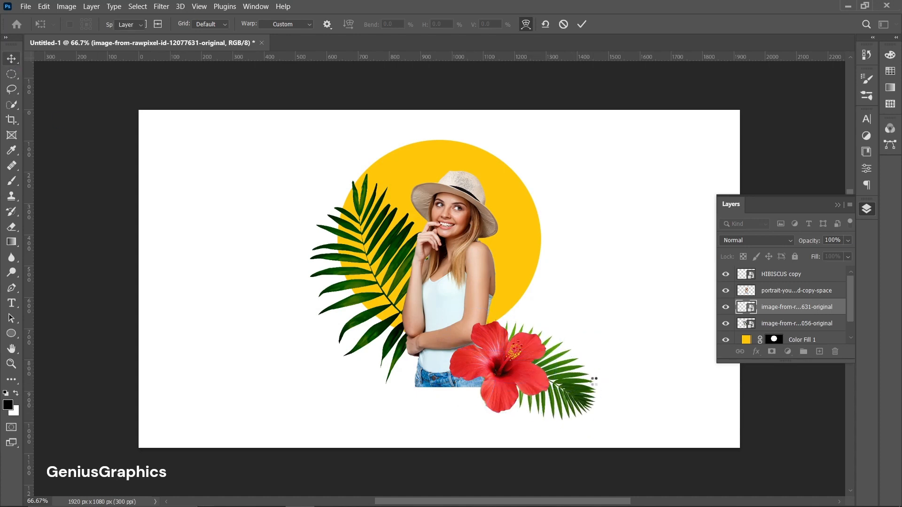
Step: Scale the leaf behind the hibiscus to about 7.9% and tuck it under the flower's lower-right petals
{"action": "left_click_drag", "start_coordinate": [549, 405], "coordinate": [554, 407]}
{"action": "key", "text": "ctrl+t"}
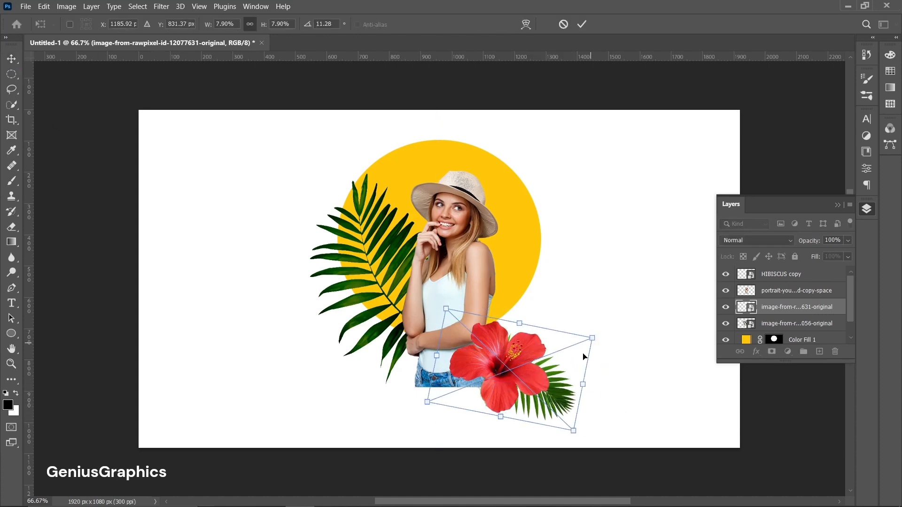
{"action": "left_click_drag", "start_coordinate": [584, 359], "coordinate": [557, 396]}
{"action": "key", "text": "Return"}
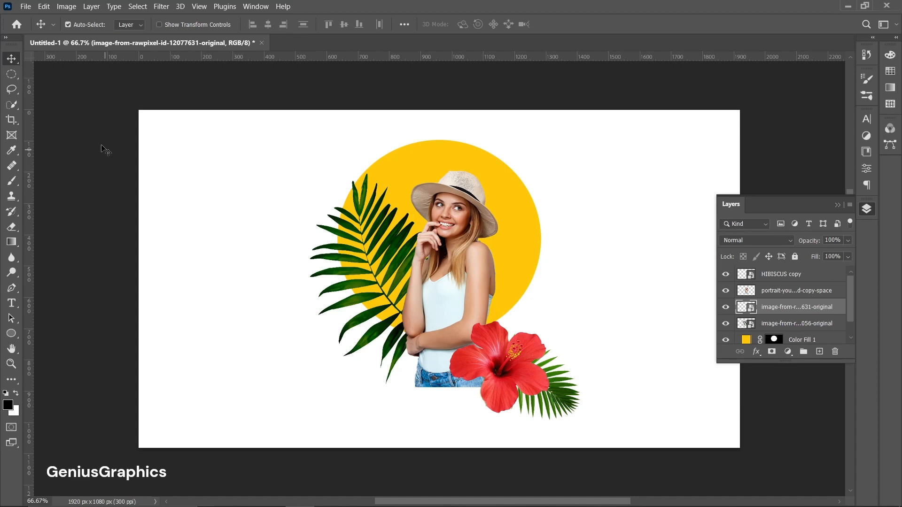
Step: Place the cloud image pngwing.com (1) as an embedded object directly below the portrait layer
{"action": "left_click", "coordinate": [26, 6]}
{"action": "left_click", "coordinate": [75, 217]}
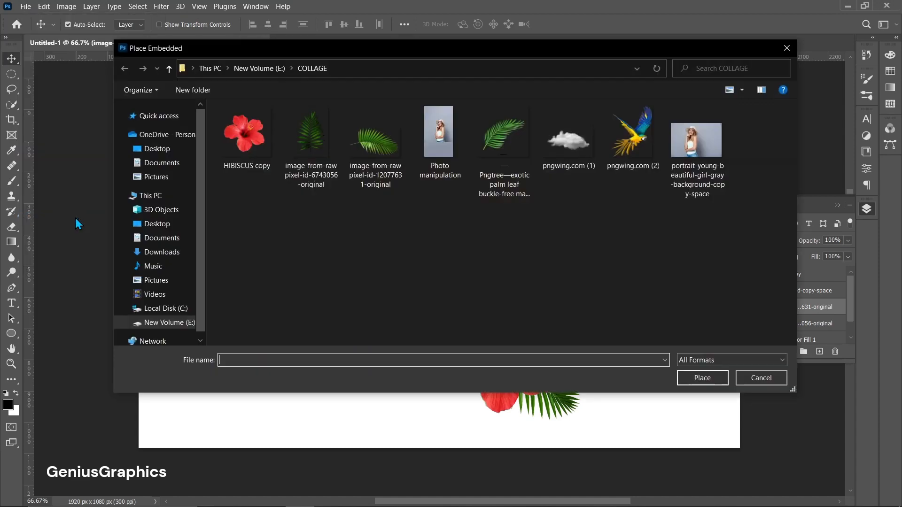
{"action": "left_click", "coordinate": [569, 140]}
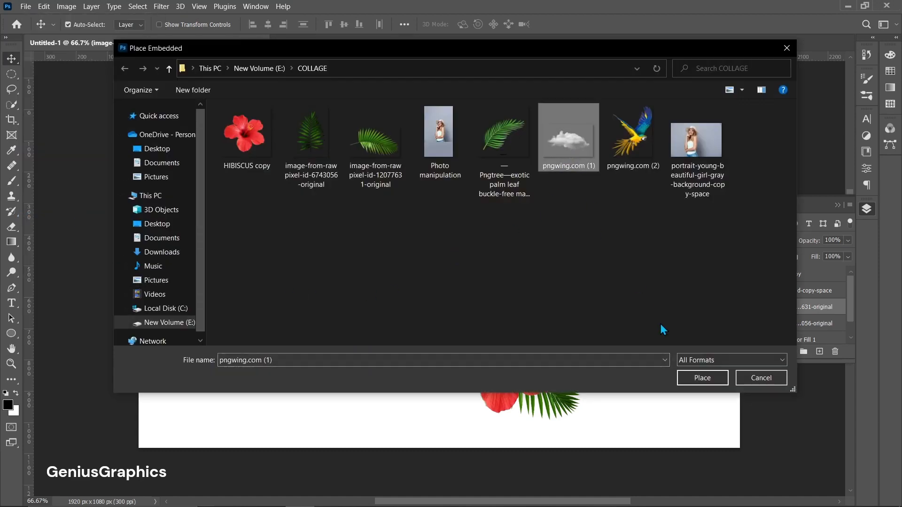
{"action": "left_click", "coordinate": [701, 378]}
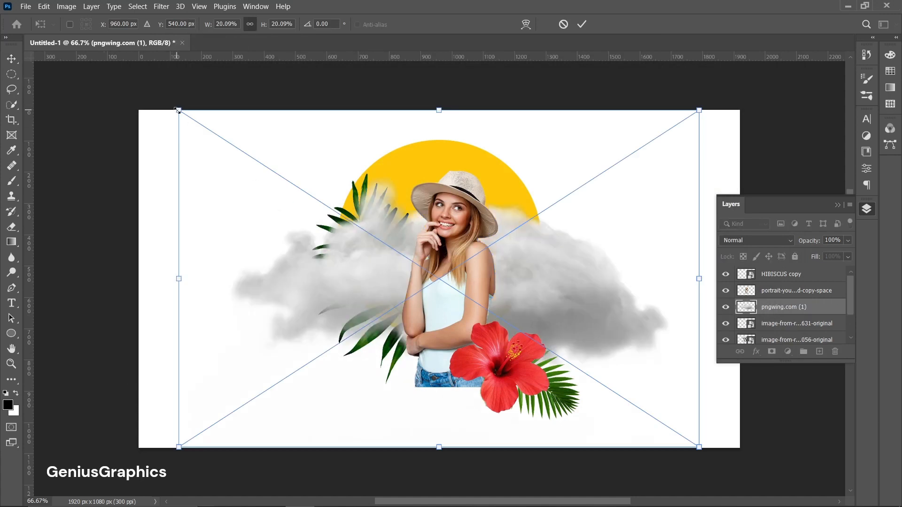
Step: Scale the cloud to about 9.3%, position it over the left palm leaf and set its opacity to 93%
{"action": "left_click_drag", "start_coordinate": [178, 111], "coordinate": [465, 295]}
{"action": "left_click_drag", "start_coordinate": [623, 388], "coordinate": [445, 314]}
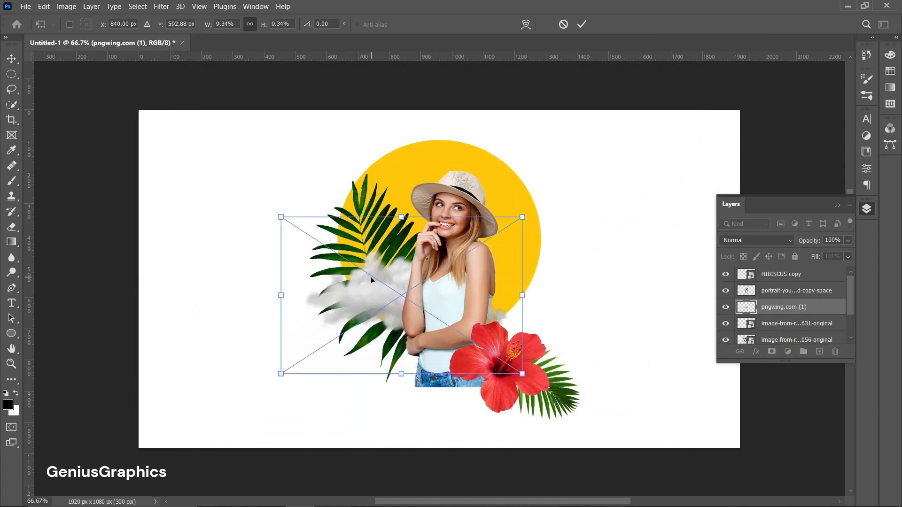
{"action": "left_click_drag", "start_coordinate": [841, 255], "coordinate": [844, 255]}
{"action": "left_click", "coordinate": [13, 59]}
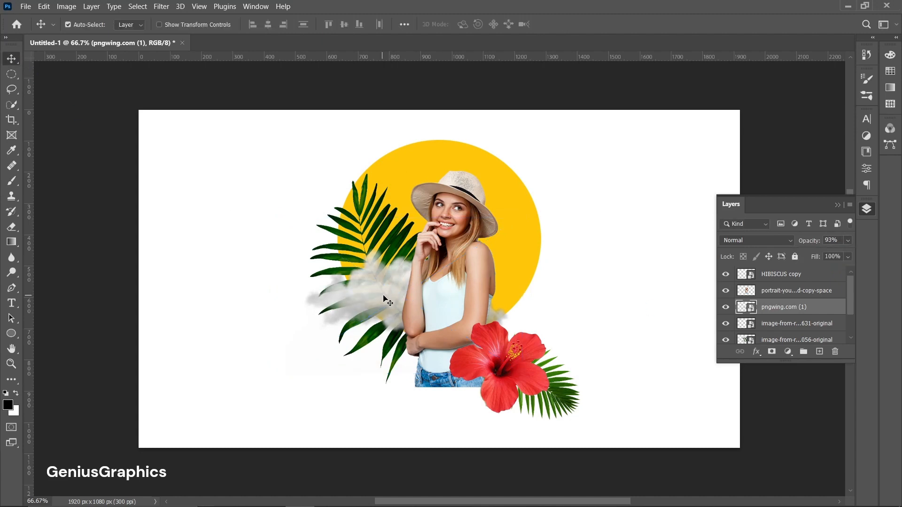
Step: Duplicate the cloud to the right of the woman, scale the copy to about 6.2% and rotate it
{"action": "left_click_drag", "start_coordinate": [386, 301], "coordinate": [554, 232]}
{"action": "key", "text": "ctrl+t"}
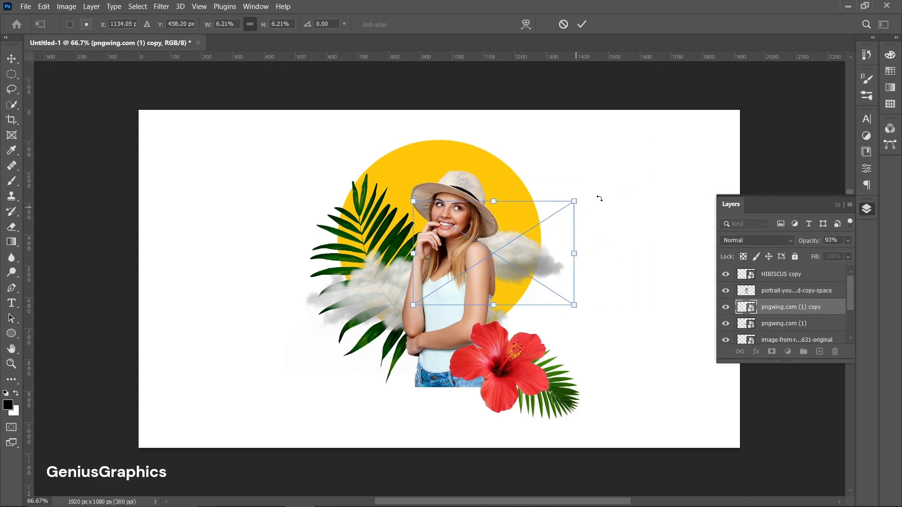
{"action": "left_click_drag", "start_coordinate": [599, 199], "coordinate": [324, 311]}
{"action": "left_click_drag", "start_coordinate": [583, 197], "coordinate": [540, 223]}
Step: Flip the cloud copy and move it up beside the right side of the woman's hat
{"action": "right_click", "coordinate": [510, 257]}
{"action": "left_click", "coordinate": [561, 484]}
{"action": "key", "text": "Return"}
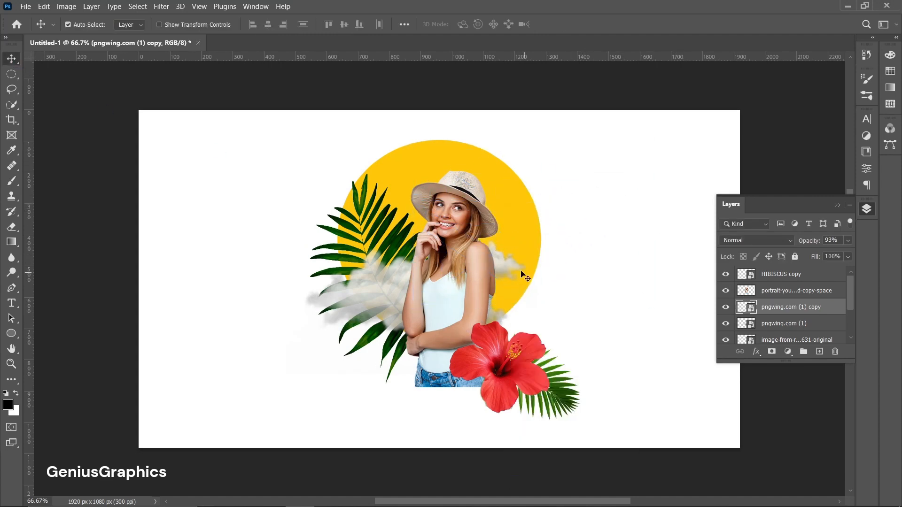
{"action": "left_click_drag", "start_coordinate": [523, 276], "coordinate": [535, 211]}
Step: Fine-tune the positions of the woman, the lower-right hibiscus and leaf, and both clouds
{"action": "left_click", "coordinate": [456, 292]}
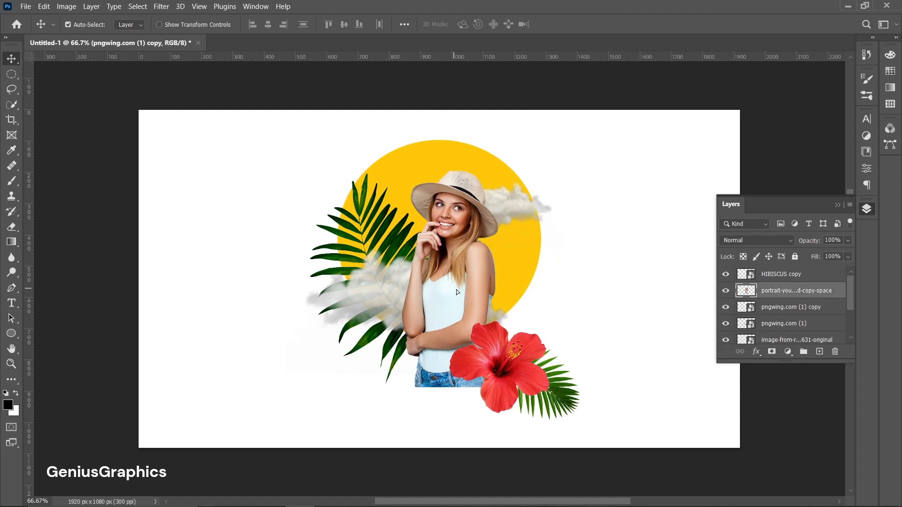
{"action": "left_click_drag", "start_coordinate": [456, 289], "coordinate": [468, 296]}
{"action": "left_click_drag", "start_coordinate": [541, 391], "coordinate": [543, 395]}
{"action": "left_click_drag", "start_coordinate": [513, 204], "coordinate": [514, 206]}
{"action": "left_click_drag", "start_coordinate": [391, 301], "coordinate": [388, 312]}
Step: Slightly adjust the cloud beside the hat with Free Transform and nudge the lower-left cloud down
{"action": "left_click", "coordinate": [518, 207]}
{"action": "key", "text": "ctrl+t"}
{"action": "left_click_drag", "start_coordinate": [520, 203], "coordinate": [519, 202]}
{"action": "key", "text": "Return"}
{"action": "left_click", "coordinate": [393, 318]}
{"action": "left_click_drag", "start_coordinate": [393, 318], "coordinate": [391, 322]}
Step: Add a solid color fill of D77512 directly above the Background layer, using a new layer
{"action": "scroll", "coordinate": [787, 337], "scroll_direction": "down", "scroll_amount": 2}
{"action": "left_click", "coordinate": [788, 337]}
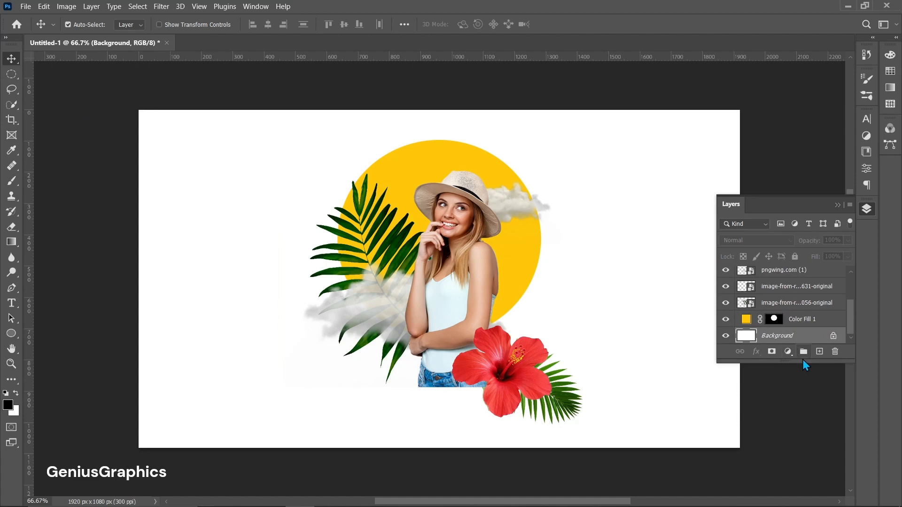
{"action": "left_click", "coordinate": [819, 352]}
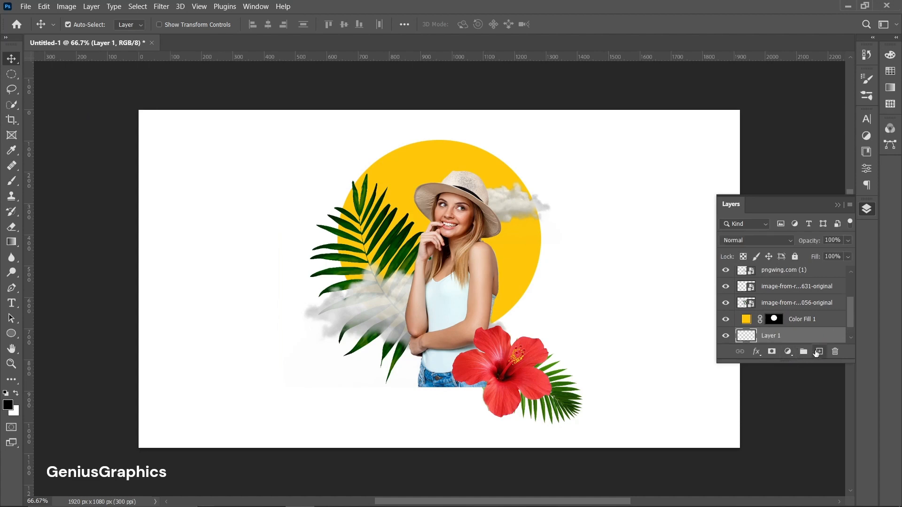
{"action": "left_click", "coordinate": [789, 352]}
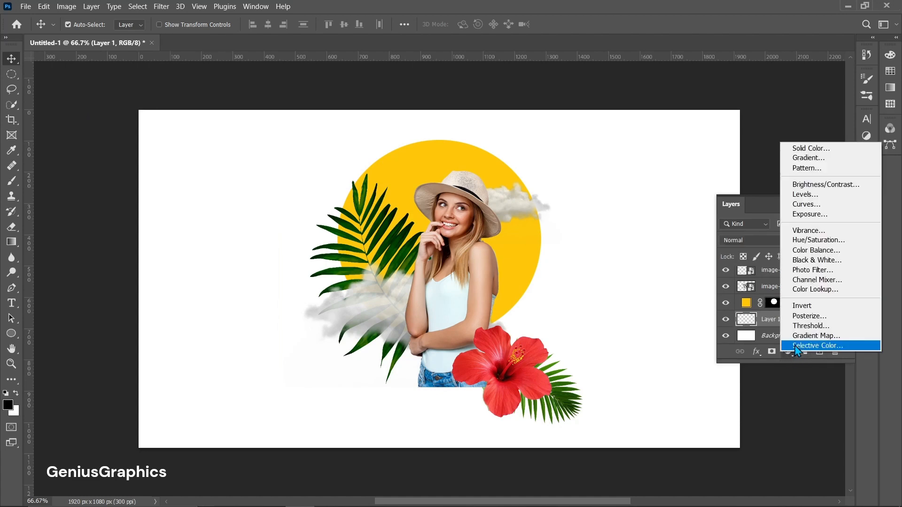
{"action": "left_click", "coordinate": [808, 150]}
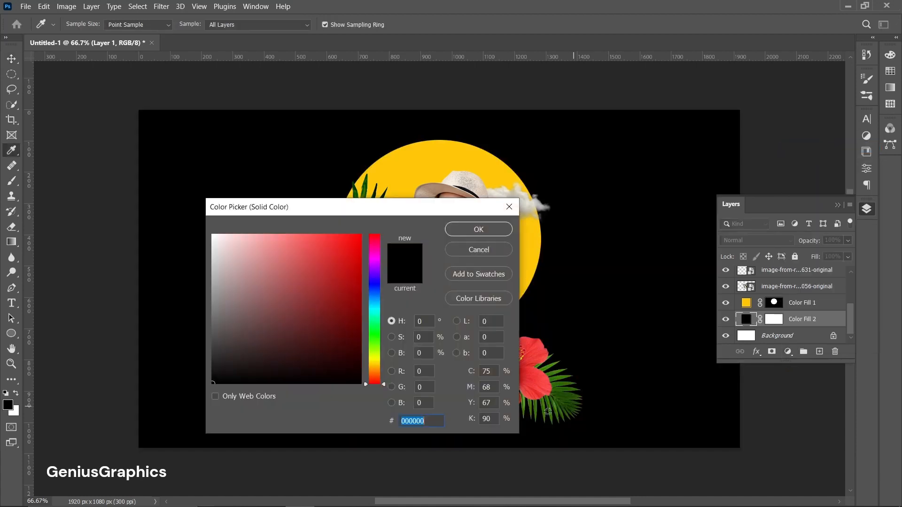
{"action": "type", "text": "D77512"}
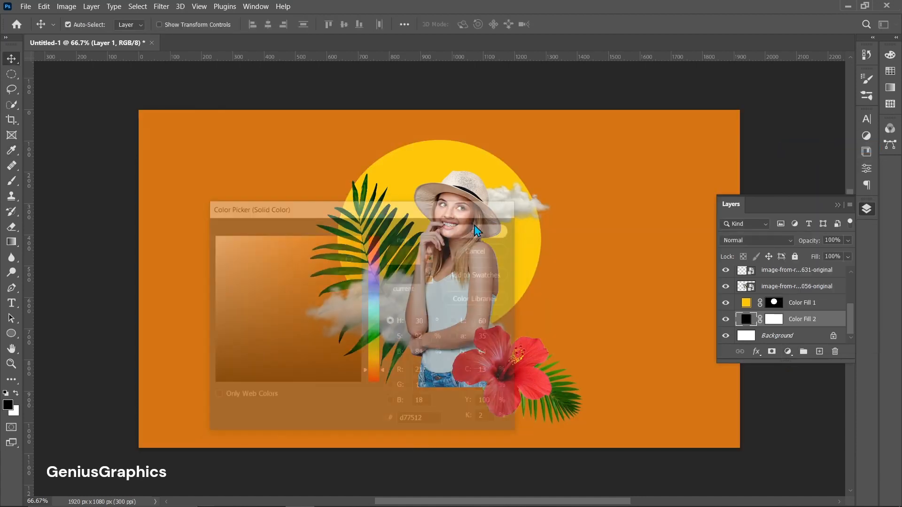
Step: Add a layer mask to the woman's layer and fade out her jeans with a black 120 px brush at 0% hardness
{"action": "left_click", "coordinate": [477, 301]}
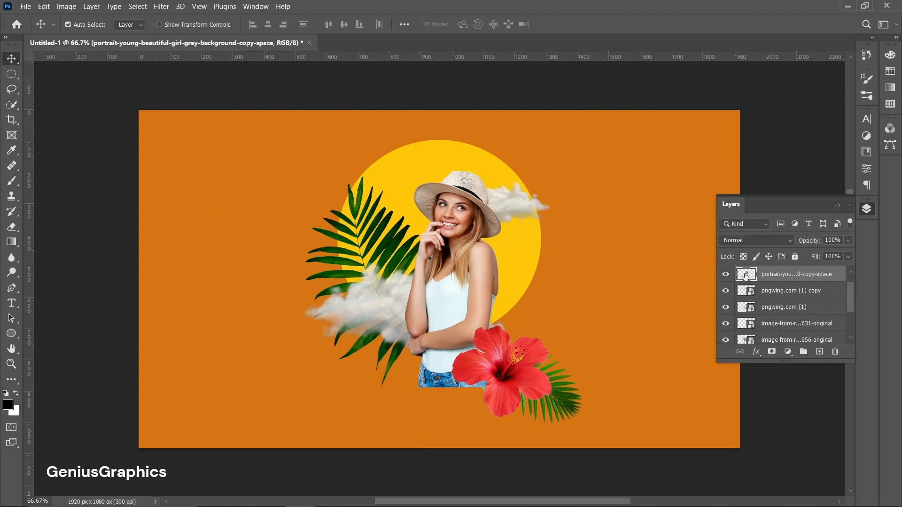
{"action": "left_click", "coordinate": [771, 352]}
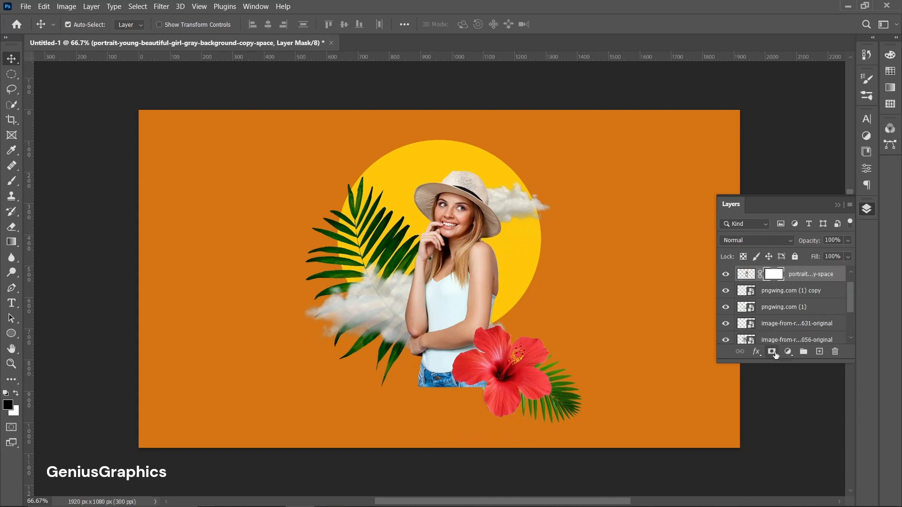
{"action": "left_click", "coordinate": [11, 181]}
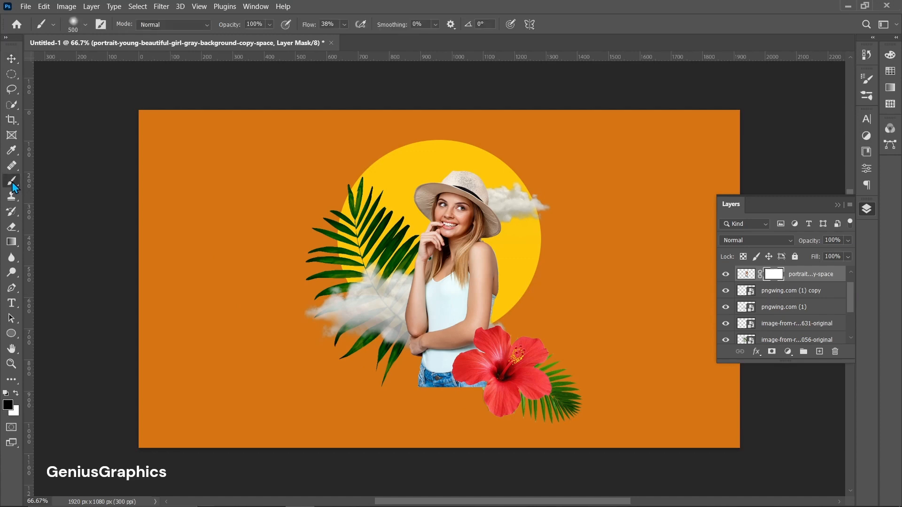
{"action": "left_click", "coordinate": [85, 25]}
{"action": "left_click_drag", "start_coordinate": [123, 60], "coordinate": [108, 65]}
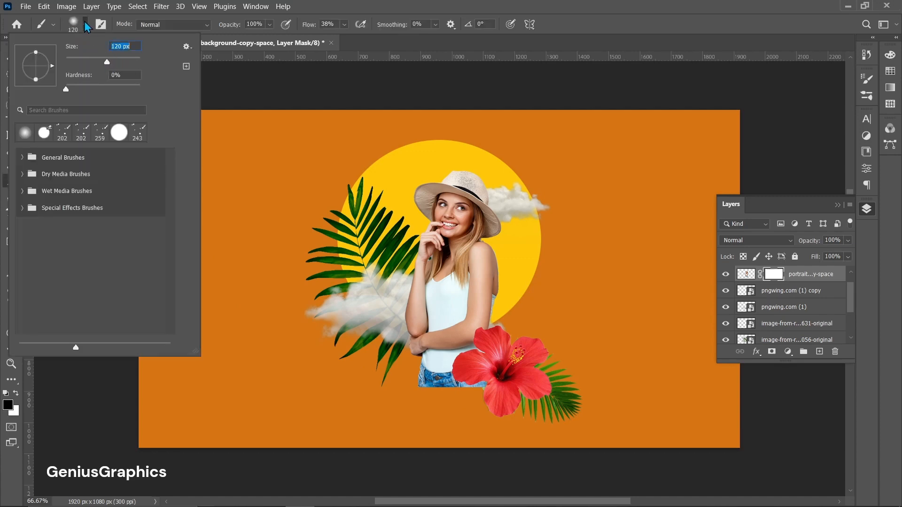
{"action": "left_click", "coordinate": [85, 25]}
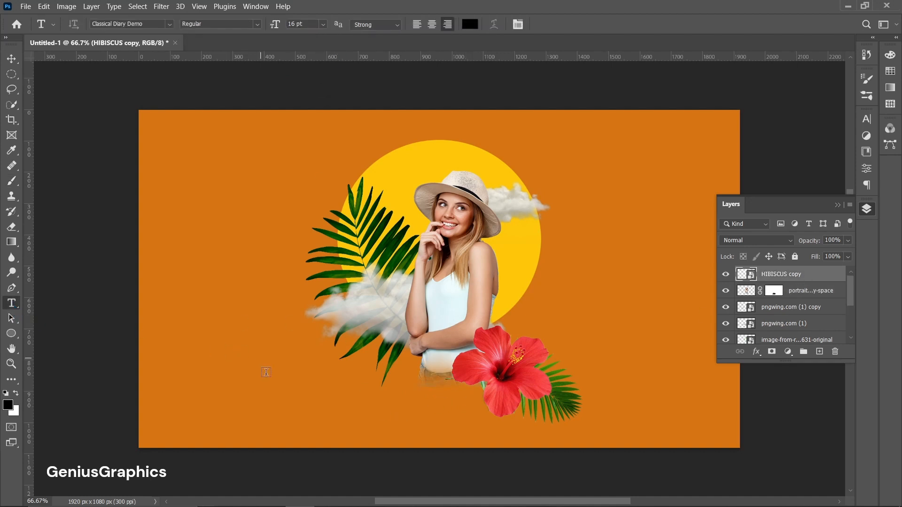
Step: Add the text "Tropical Vibes" on two lines in 16 pt Classical Diary Demo at the lower left of the collage
{"action": "left_click", "coordinate": [313, 384]}
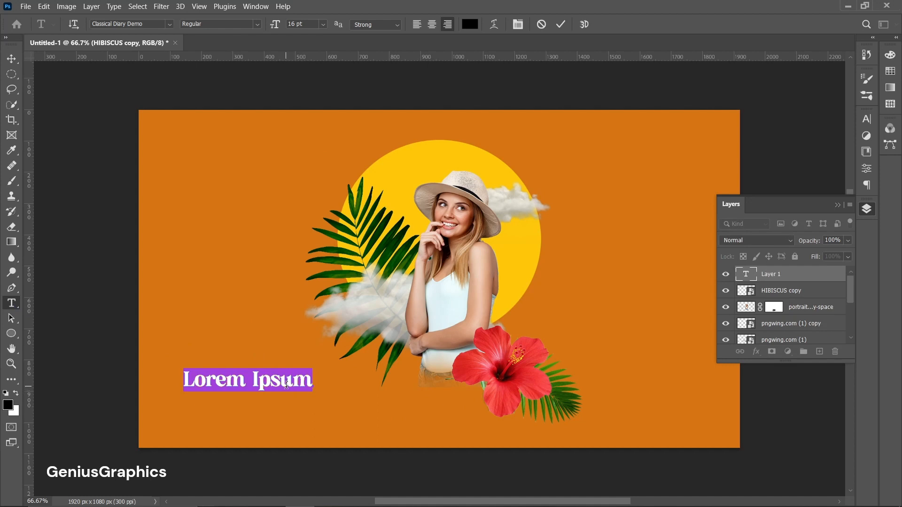
{"action": "type", "text": "Tropi"}
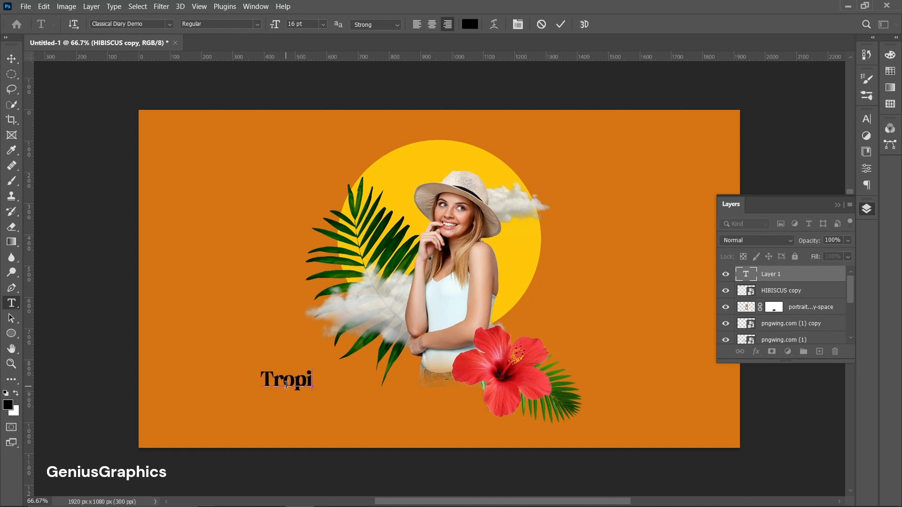
{"action": "type", "text": "cal "}
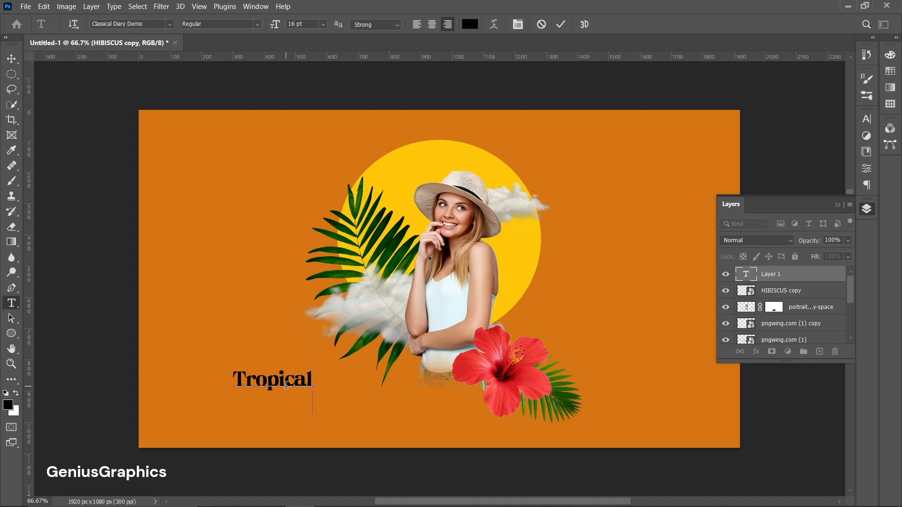
{"action": "type", "text": "Vibes"}
{"action": "left_click", "coordinate": [11, 58]}
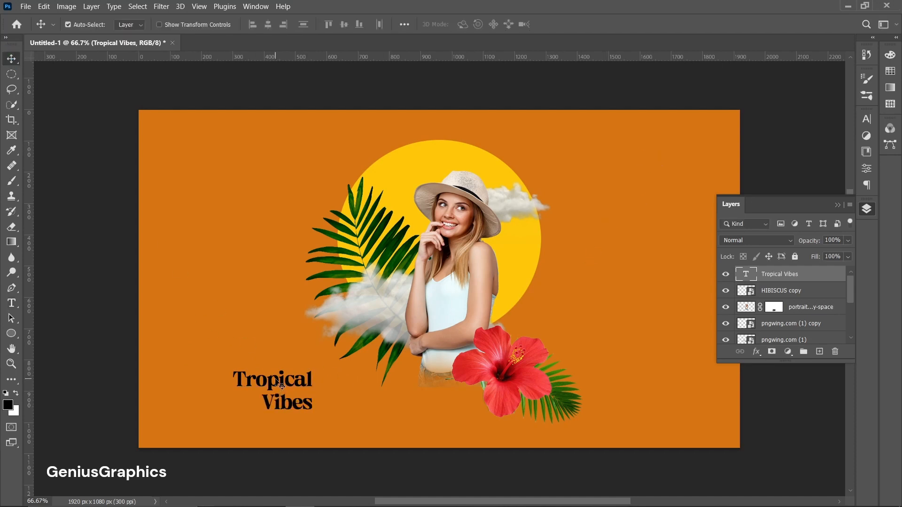
Step: Move the "Tropical Vibes" text below the woman, beside the hibiscus, and enlarge it to 22.58 pt
{"action": "left_click_drag", "start_coordinate": [279, 379], "coordinate": [391, 389]}
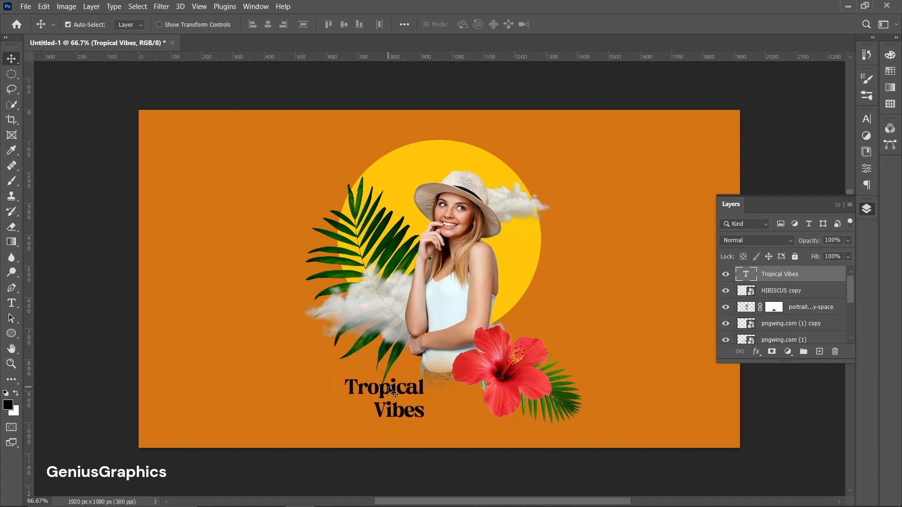
{"action": "key", "text": "ctrl+t"}
{"action": "left_click_drag", "start_coordinate": [423, 422], "coordinate": [463, 441]}
{"action": "mouse_move", "coordinate": [412, 401]}
{"action": "left_mouse_down"}
{"action": "mouse_move", "coordinate": [392, 390]}
{"action": "mouse_move", "coordinate": [442, 397]}
{"action": "mouse_move", "coordinate": [427, 399]}
{"action": "left_mouse_up"}
{"action": "key", "text": "Return"}
Step: Recolor the "Tropical Vibes" text to ffc80b and nudge it slightly up and to the left
{"action": "double_click", "coordinate": [427, 400]}
{"action": "left_click", "coordinate": [470, 23]}
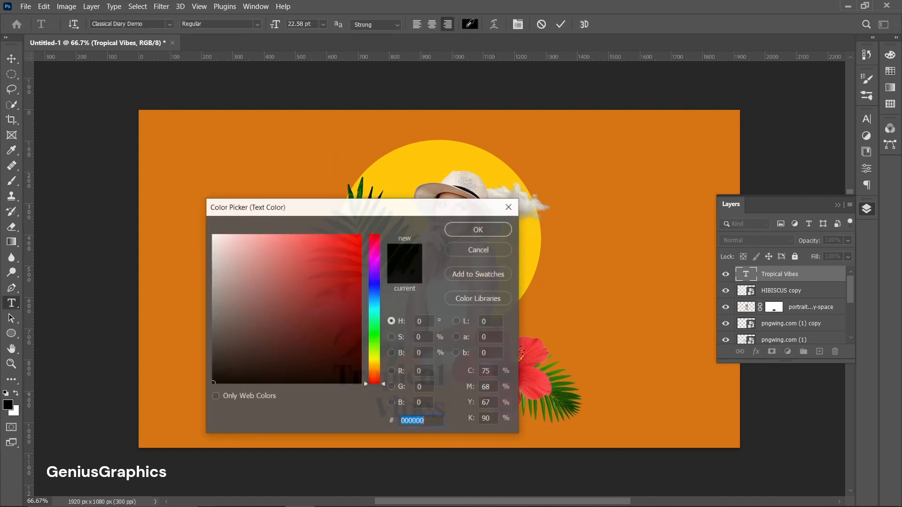
{"action": "type", "text": "ffc80b"}
{"action": "left_click_drag", "start_coordinate": [446, 212], "coordinate": [301, 169]}
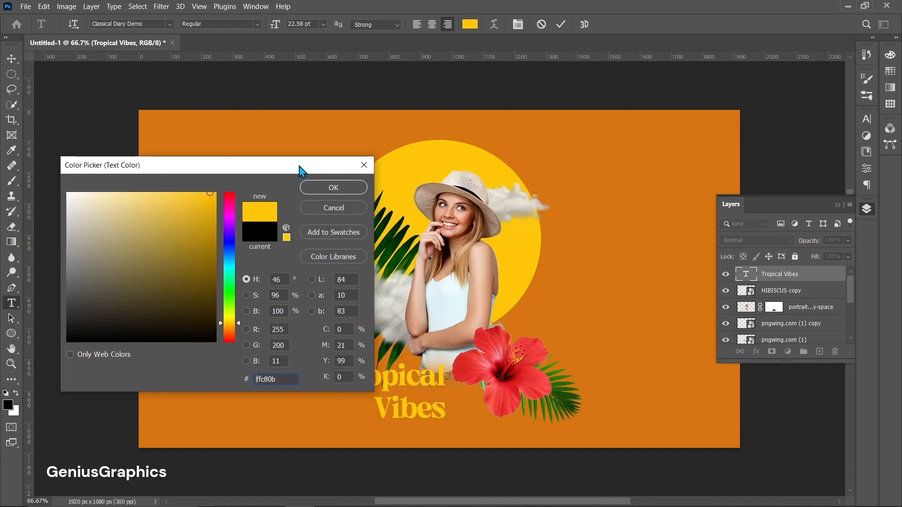
{"action": "left_click", "coordinate": [334, 187]}
{"action": "left_click", "coordinate": [17, 59]}
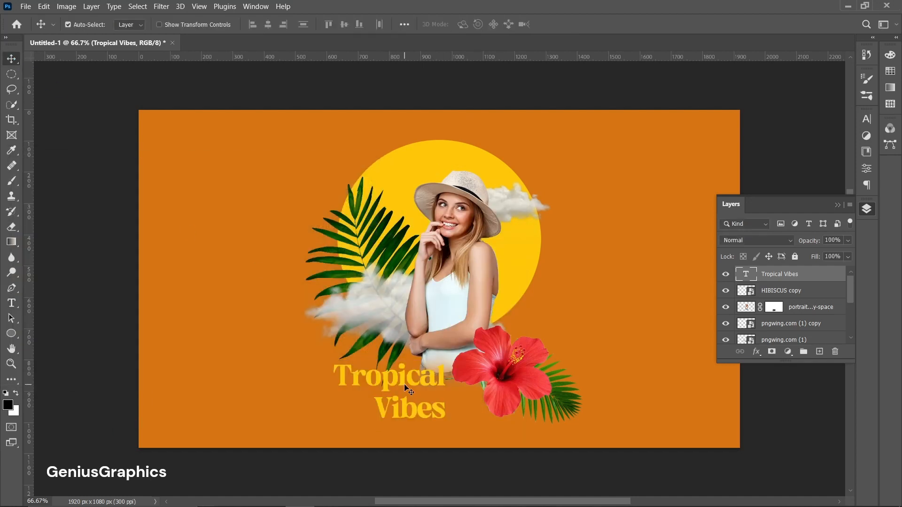
{"action": "left_click_drag", "start_coordinate": [406, 385], "coordinate": [409, 384]}
Step: Give the lower-right hibiscus a 65% black drop shadow, 8 px distance and 38 px size, and nudge the flower and the leaf behind it
{"action": "left_click", "coordinate": [483, 368]}
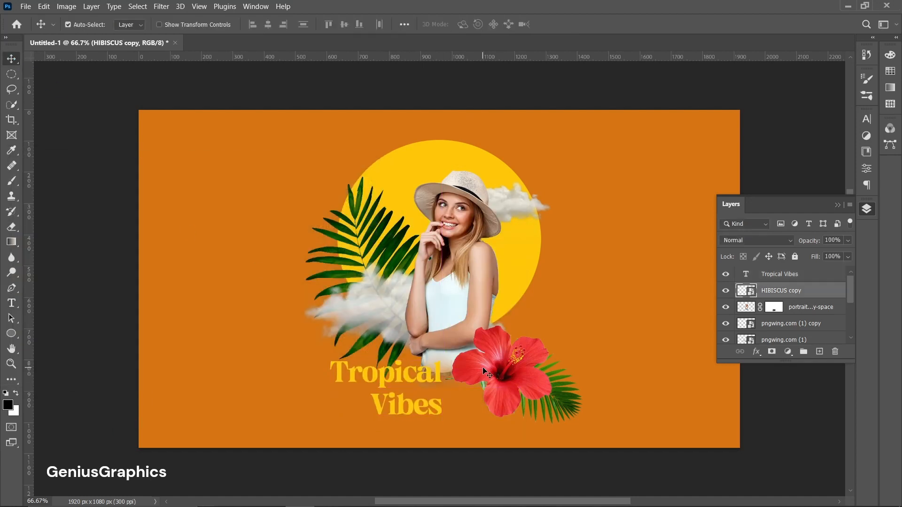
{"action": "double_click", "coordinate": [815, 297]}
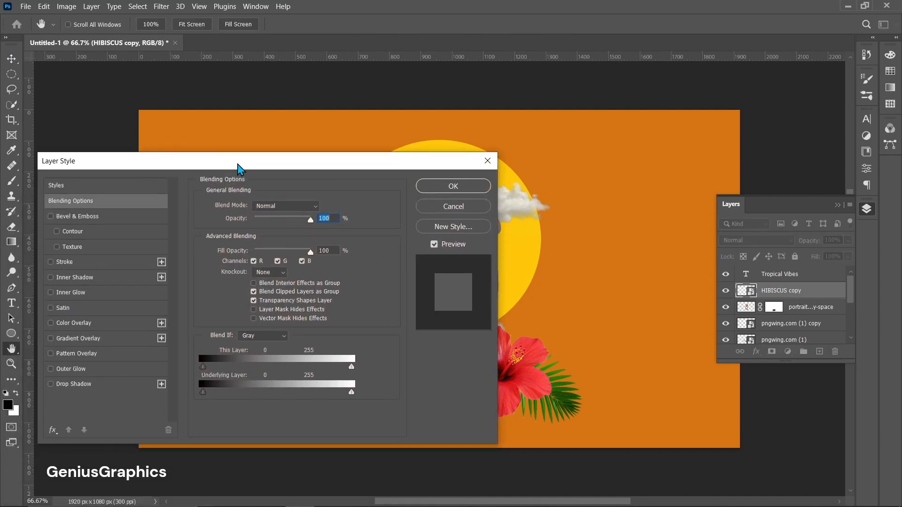
{"action": "left_click", "coordinate": [84, 367]}
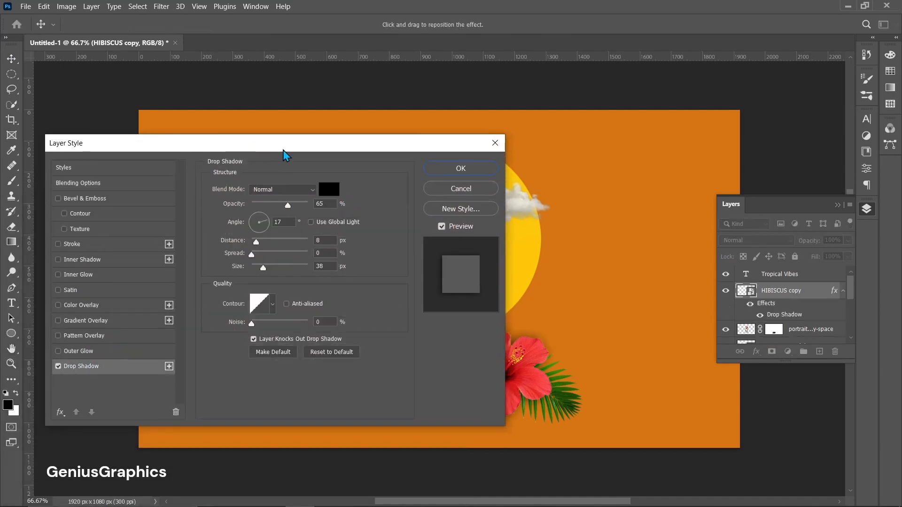
{"action": "left_click_drag", "start_coordinate": [283, 151], "coordinate": [278, 59]}
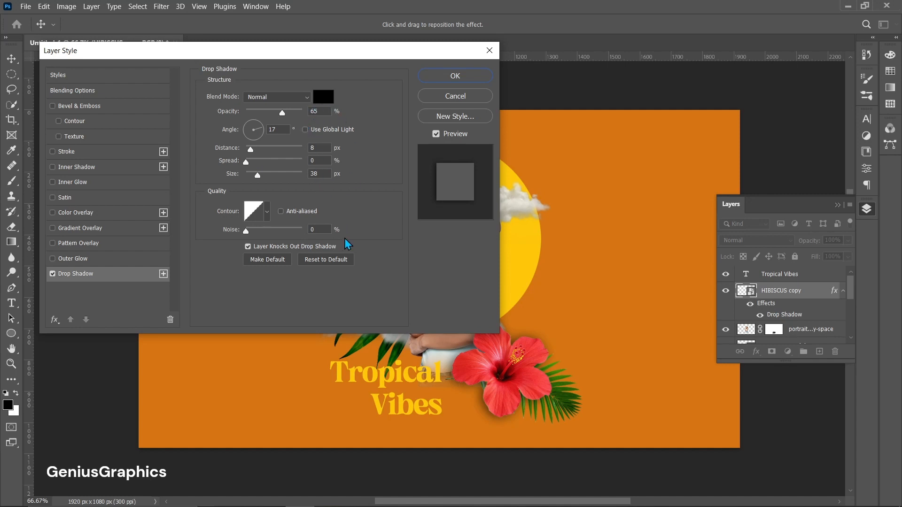
{"action": "left_click", "coordinate": [473, 76]}
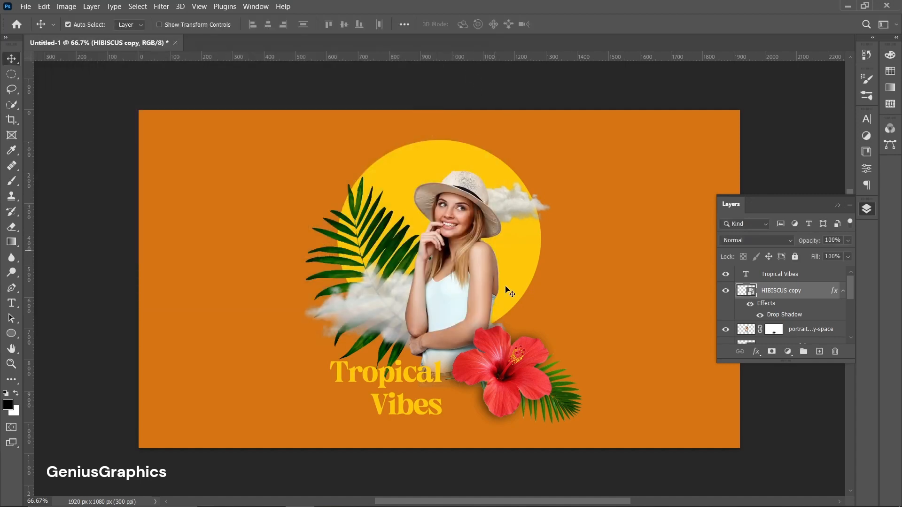
{"action": "mouse_move", "coordinate": [503, 382]}
{"action": "left_mouse_down"}
{"action": "mouse_move", "coordinate": [498, 390]}
{"action": "mouse_move", "coordinate": [507, 388]}
{"action": "left_mouse_up"}
{"action": "left_click_drag", "start_coordinate": [554, 400], "coordinate": [559, 389]}
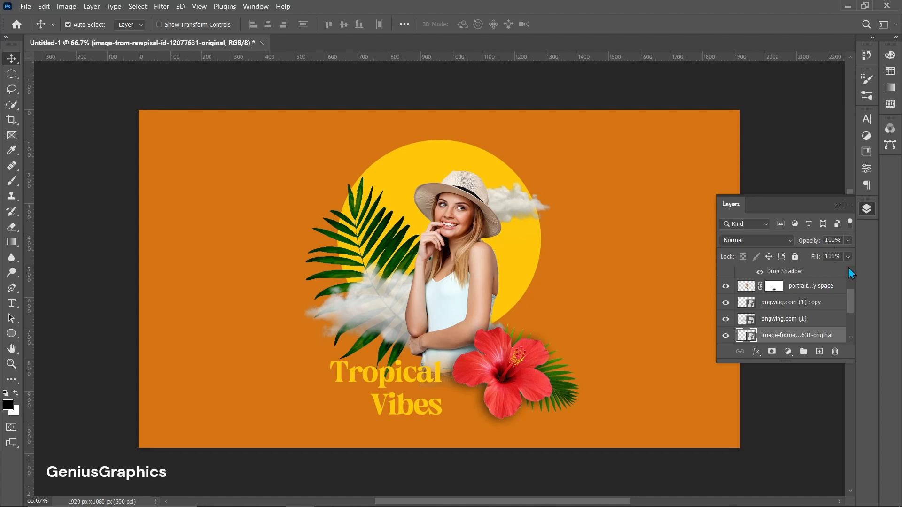
Step: Place the parrot image "pngwing.com (2)" as an embedded object directly above the woman's layer
{"action": "left_click", "coordinate": [815, 287]}
{"action": "left_click", "coordinate": [26, 6]}
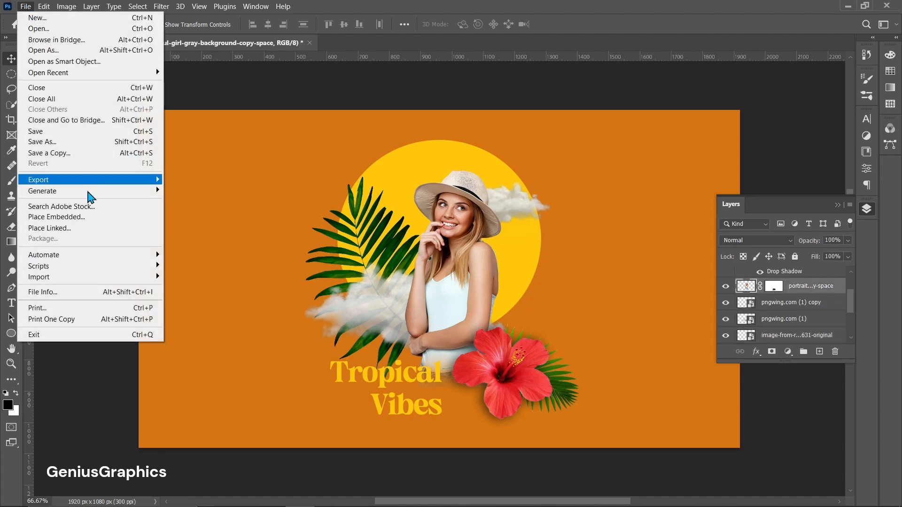
{"action": "left_click", "coordinate": [80, 220]}
{"action": "left_click", "coordinate": [632, 141]}
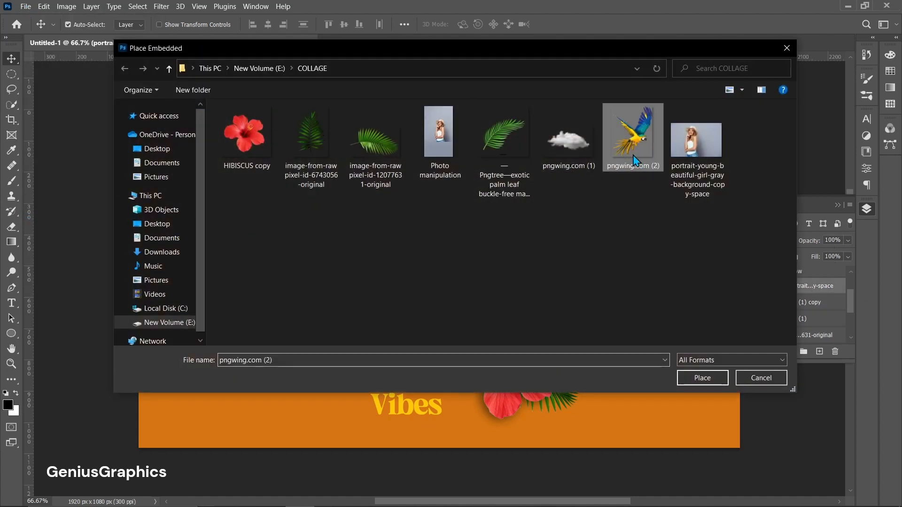
{"action": "left_click", "coordinate": [702, 379]}
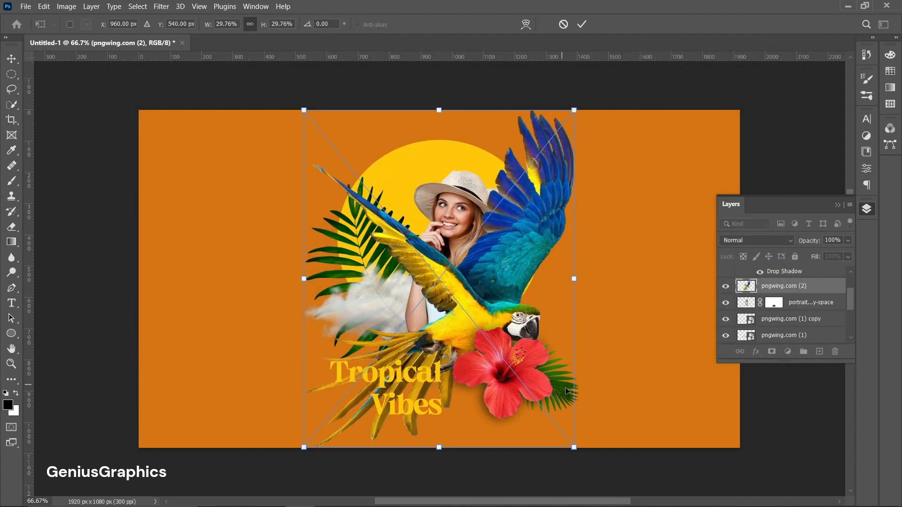
Step: Move the parrot to the upper left of the canvas and flip it horizontally
{"action": "left_click_drag", "start_coordinate": [512, 324], "coordinate": [339, 270]}
{"action": "right_click", "coordinate": [293, 289]}
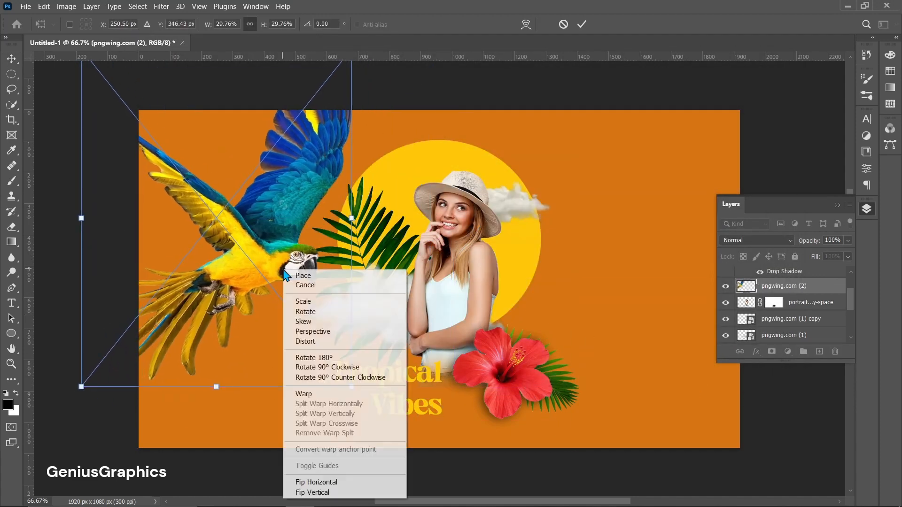
{"action": "left_click", "coordinate": [326, 485]}
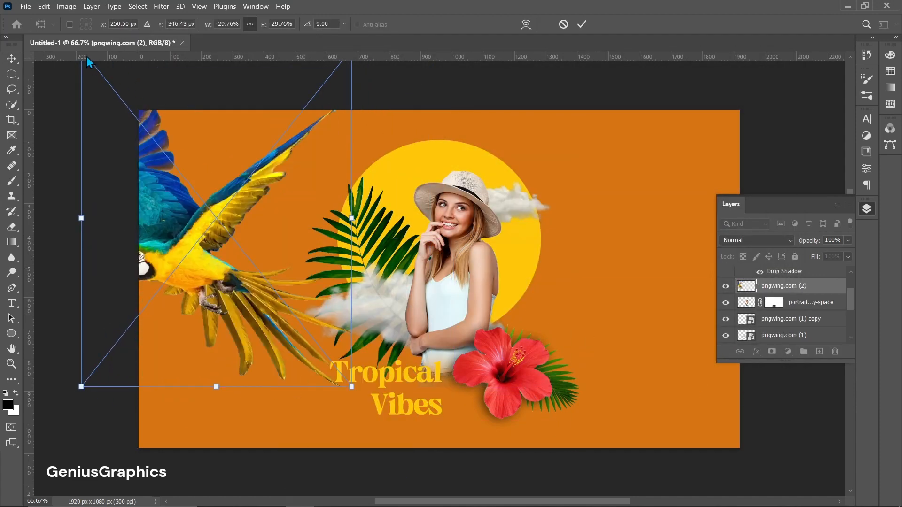
Step: Scale the parrot down to about 4% and position it at the upper-left edge of the yellow circle
{"action": "left_click_drag", "start_coordinate": [352, 388], "coordinate": [256, 289]}
{"action": "left_click_drag", "start_coordinate": [161, 186], "coordinate": [285, 181]}
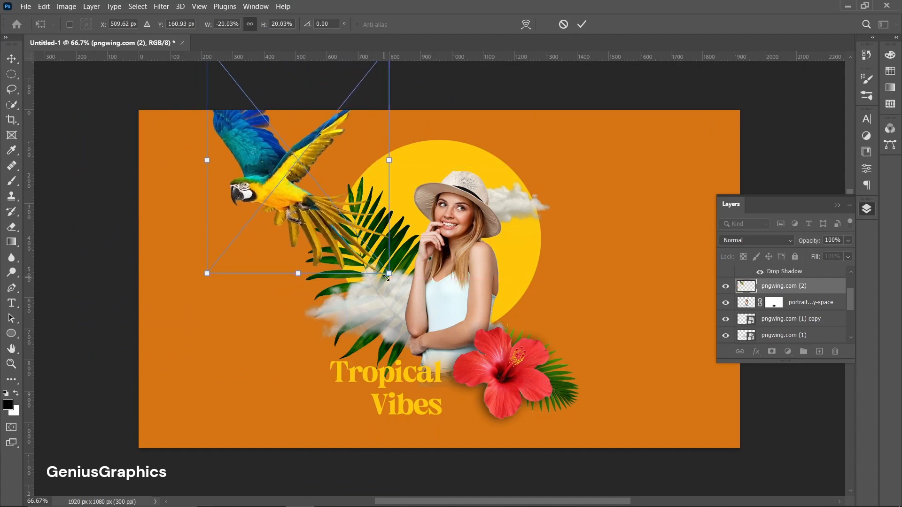
{"action": "left_click_drag", "start_coordinate": [389, 275], "coordinate": [271, 174]}
{"action": "left_click_drag", "start_coordinate": [258, 124], "coordinate": [382, 173]}
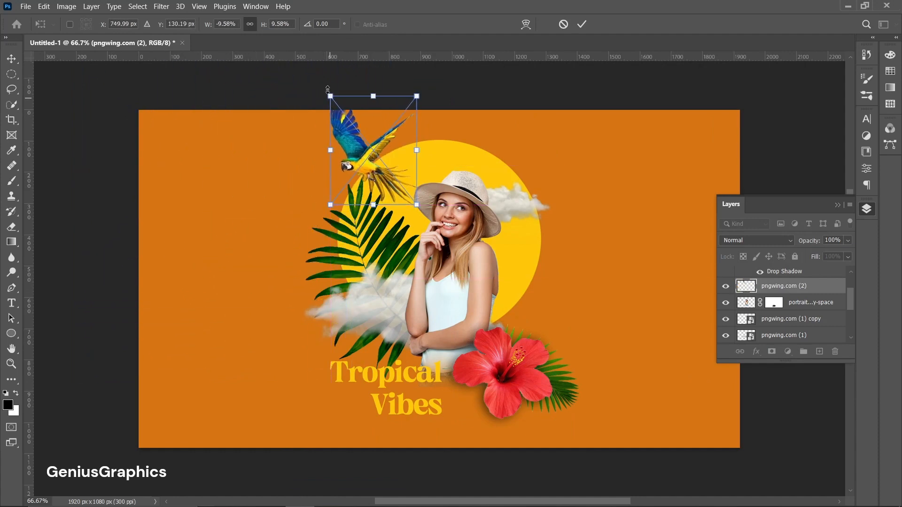
{"action": "left_click_drag", "start_coordinate": [329, 93], "coordinate": [378, 162]}
{"action": "left_click_drag", "start_coordinate": [397, 193], "coordinate": [362, 123]}
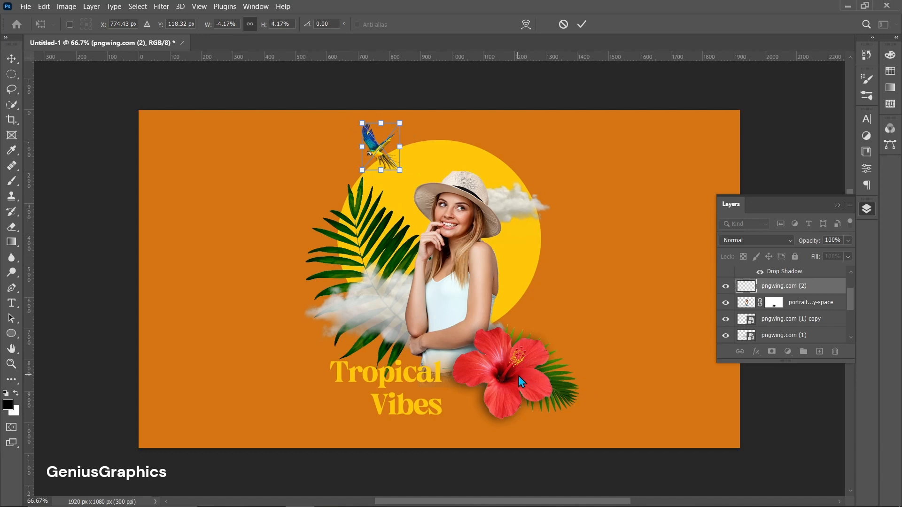
{"action": "left_click_drag", "start_coordinate": [400, 170], "coordinate": [403, 173]}
{"action": "left_click", "coordinate": [11, 59]}
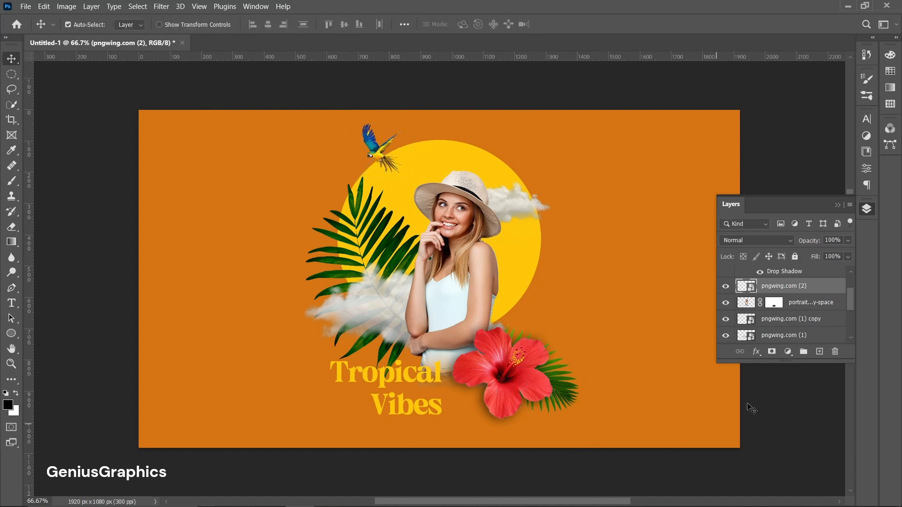